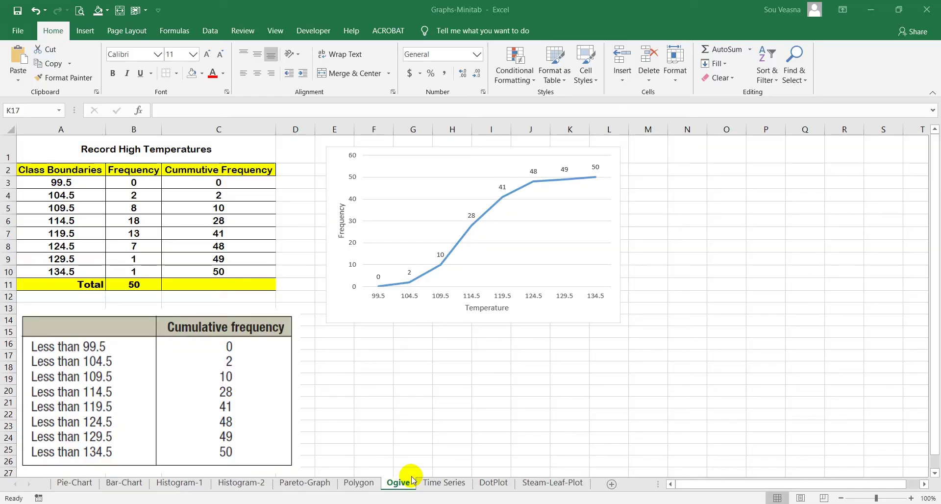
Begin renaming the Ogive sheet tab in the Excel workbook.
double_click(405, 483)
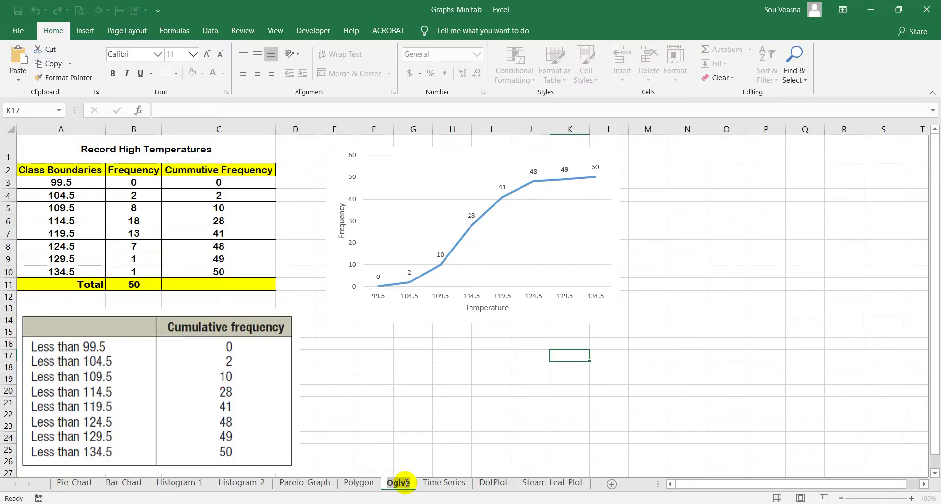
In PowerPoint, change slide 5's title from Bar-Chart to Ogive-Chart, then return to Excel.
key(alt+Tab)
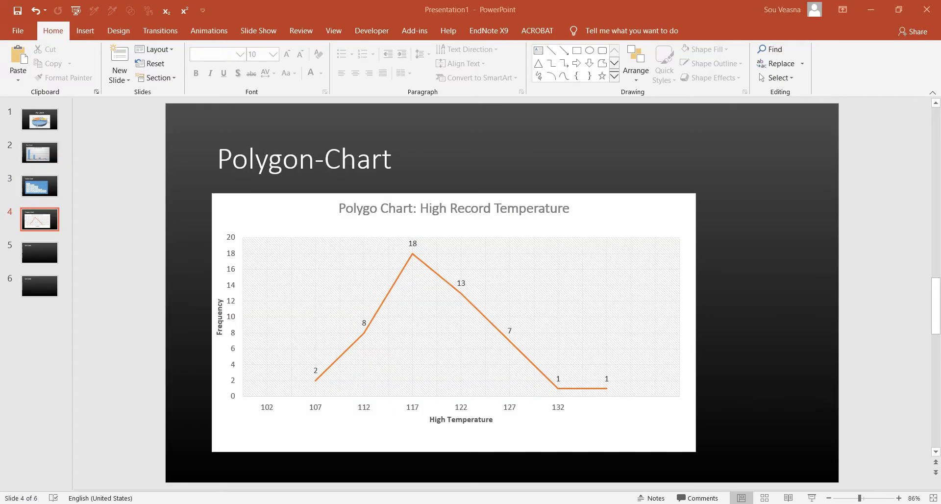
click(39, 253)
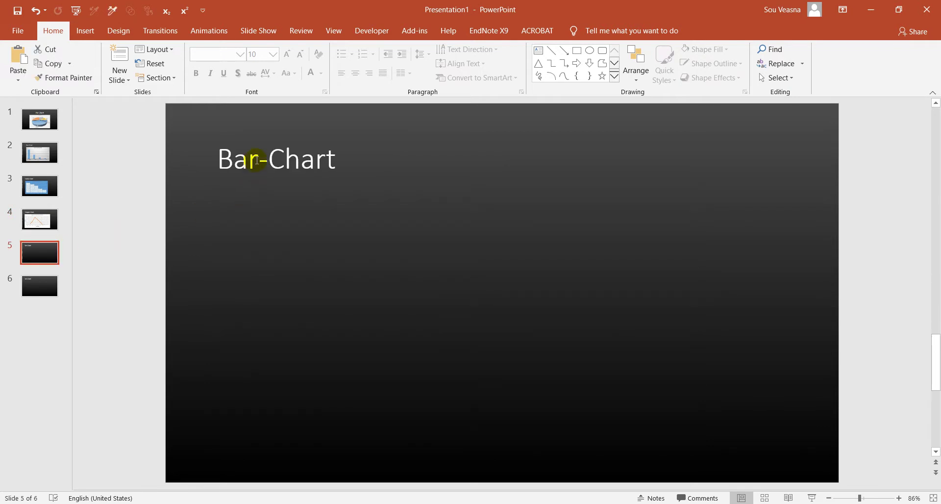
drag(257, 160, 216, 159)
text(Ogive)
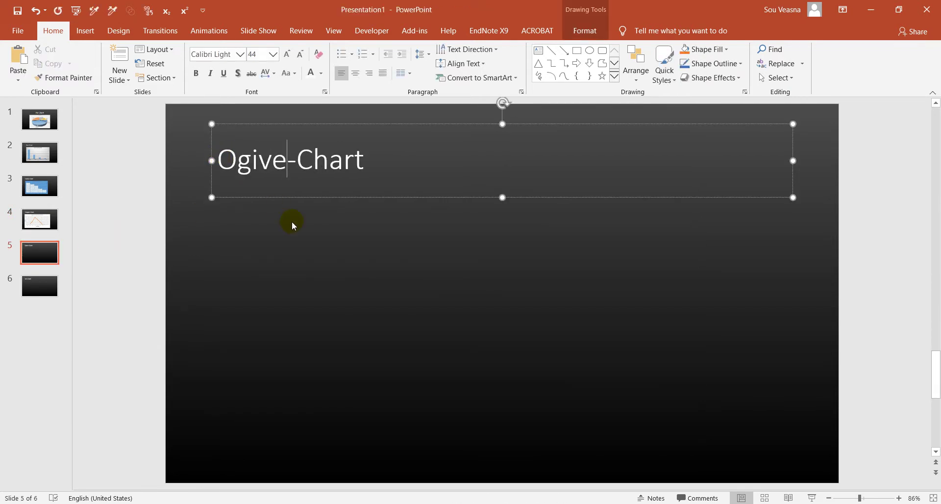
click(292, 221)
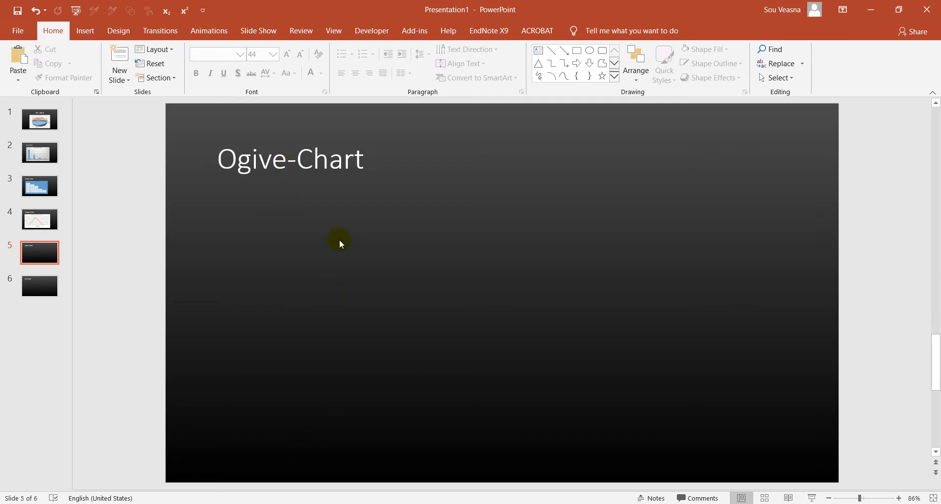
click(210, 495)
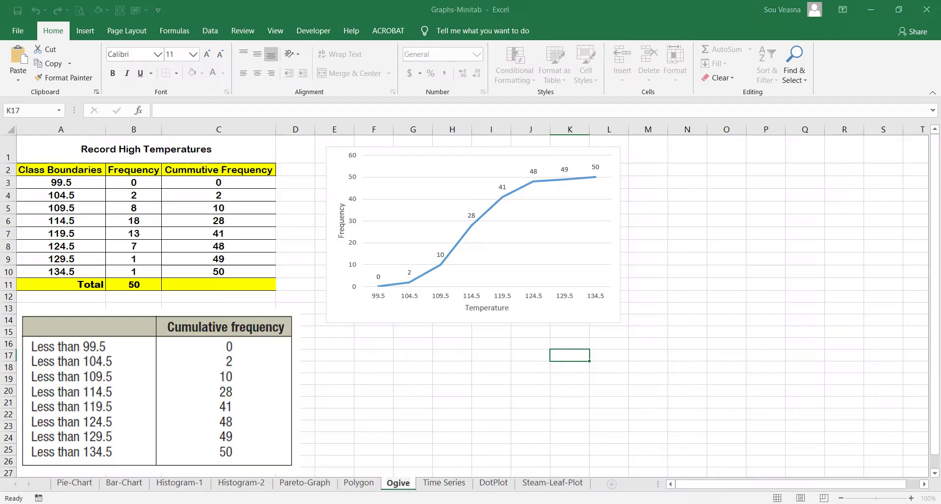
Check the chart's cumulative frequency data in C2:C10, then delete the old ogive line chart.
click(118, 362)
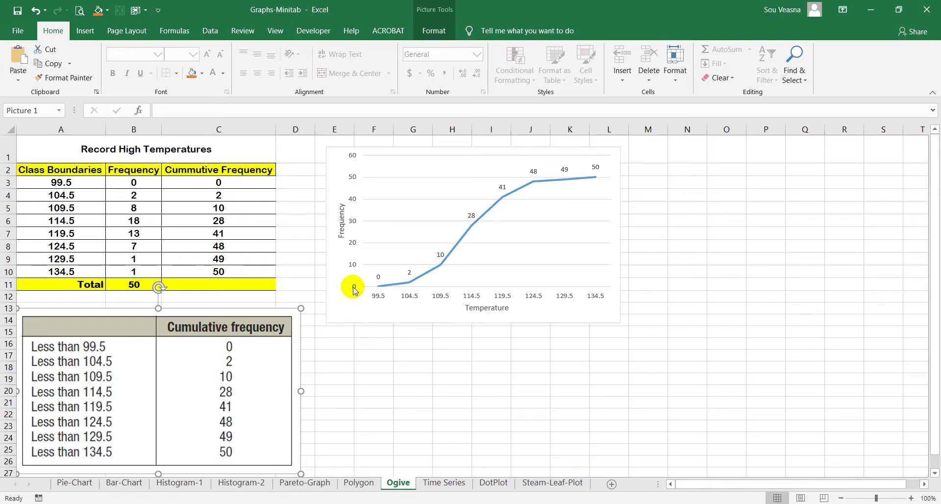
click(612, 221)
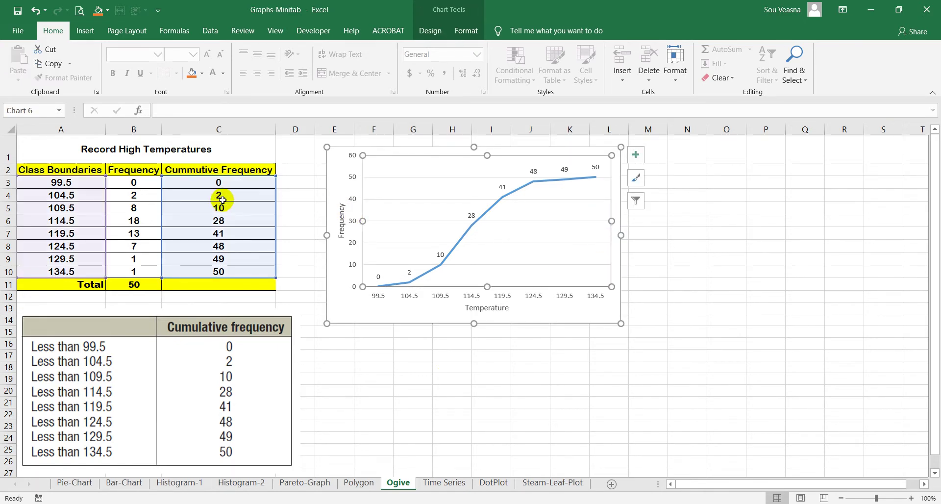
click(231, 172)
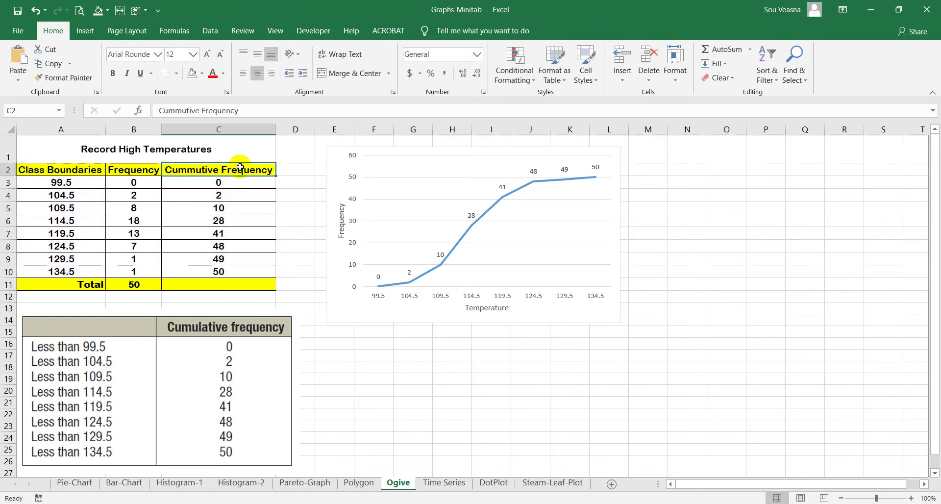
drag(240, 167, 236, 272)
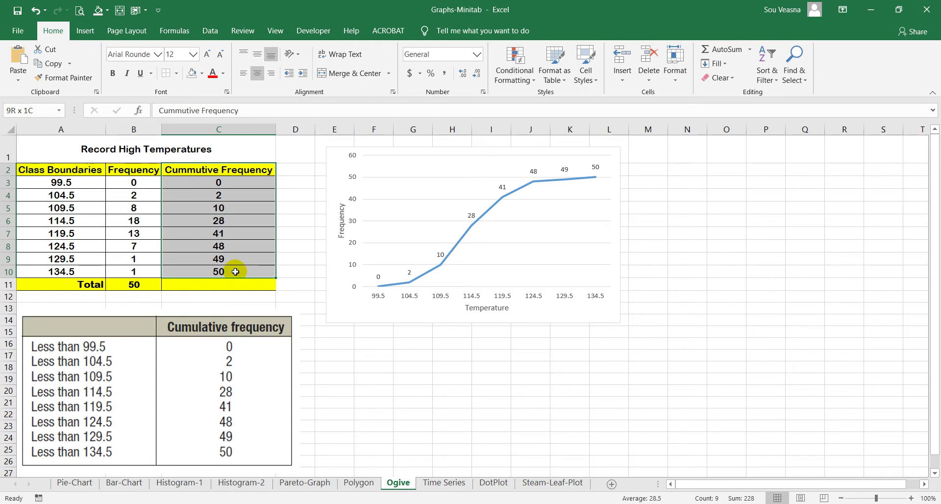
click(238, 171)
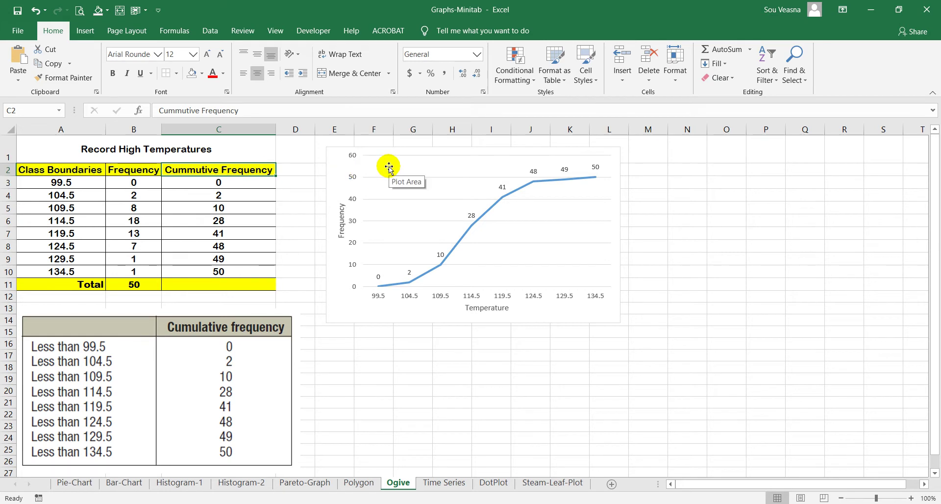
click(401, 152)
key(Delete)
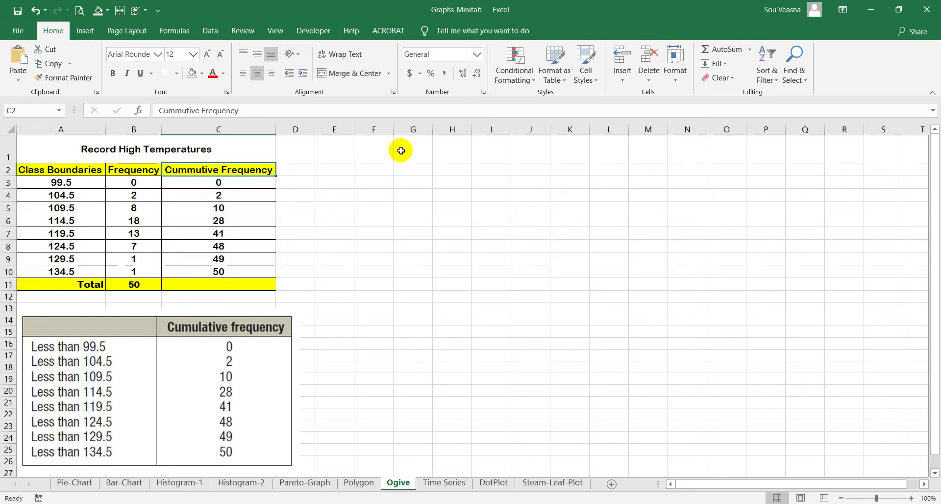
click(181, 357)
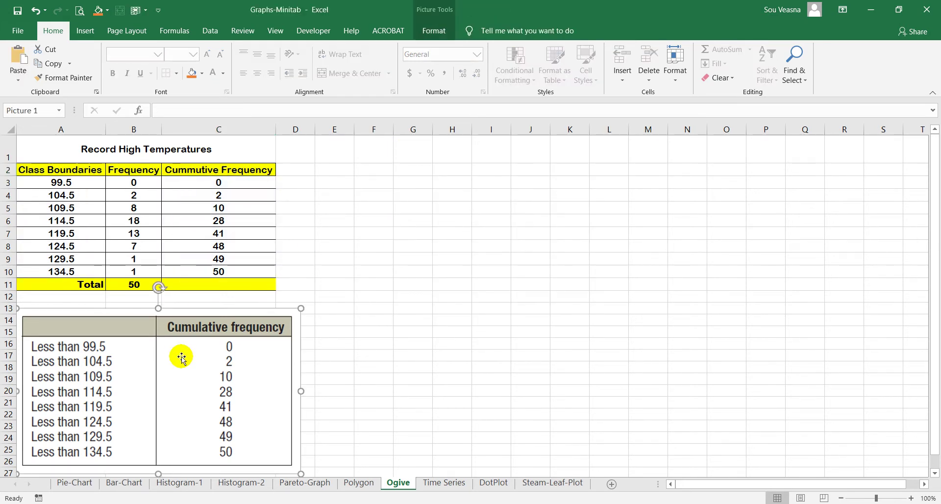
drag(58, 170, 119, 275)
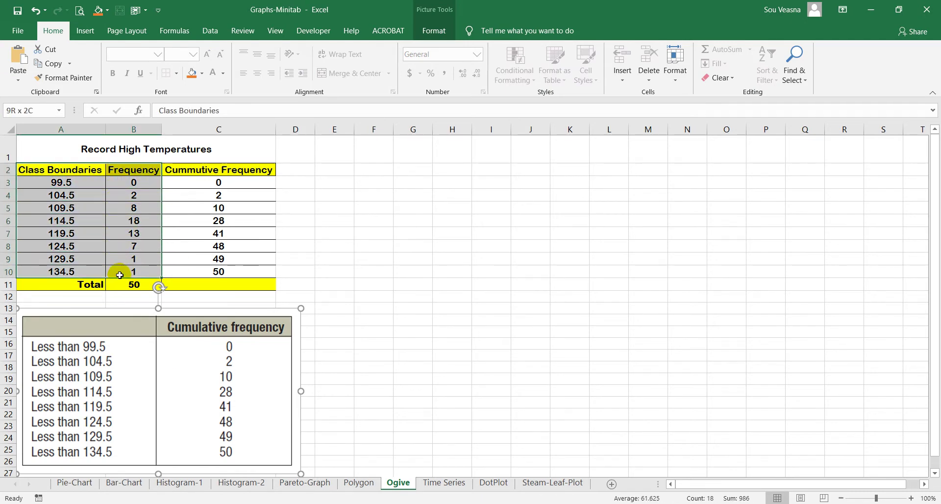
click(193, 173)
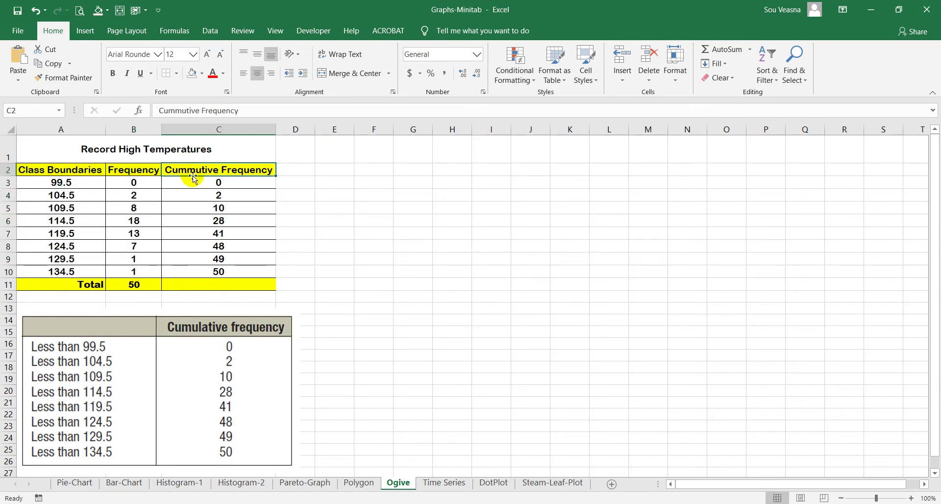
click(152, 185)
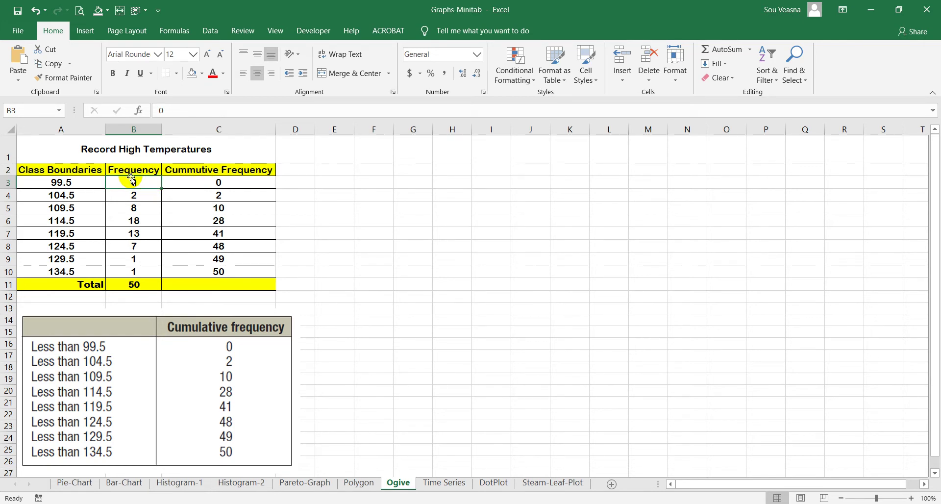
ctrl+scroll(130, 175, up, 3)
ctrl+scroll(198, 198, up, 2)
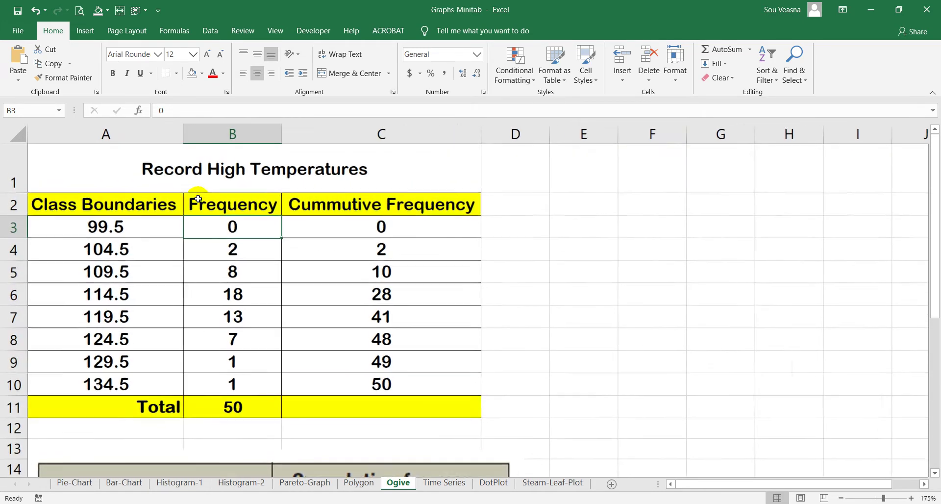
ctrl+scroll(198, 198, up, 2)
scroll(198, 198, up, 2)
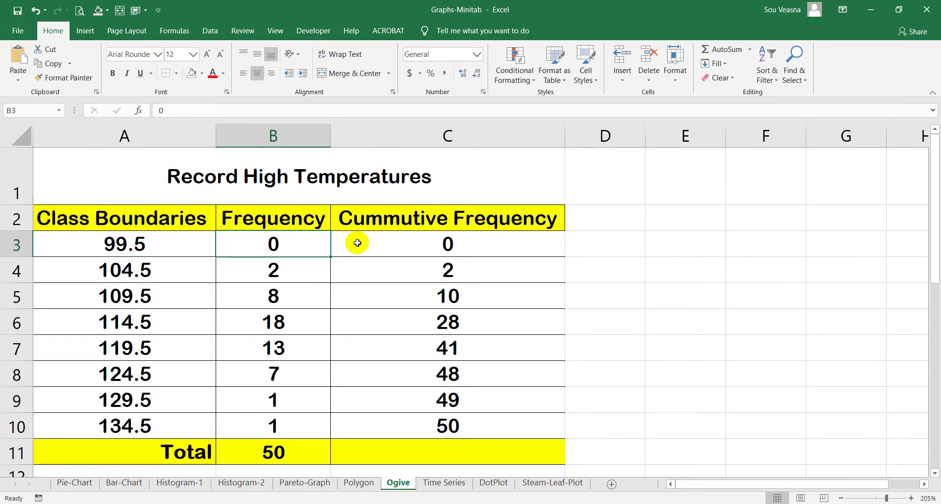
click(299, 269)
click(290, 297)
click(299, 271)
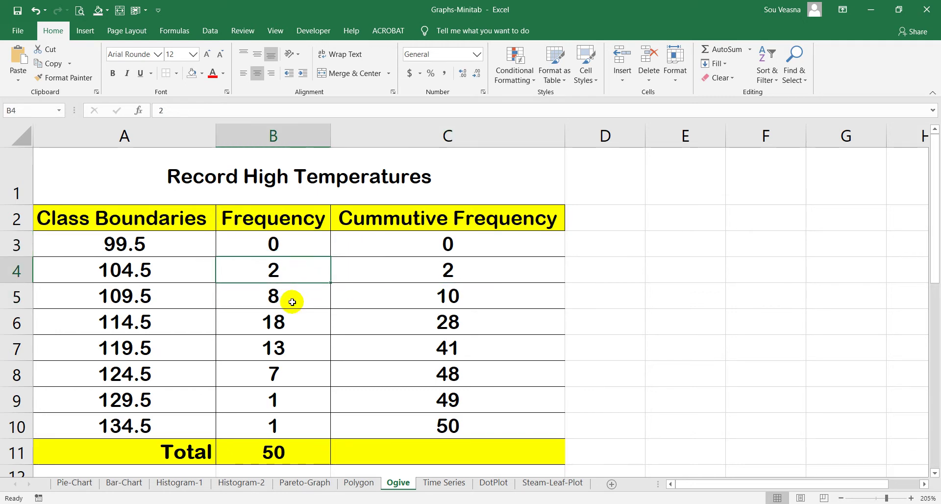
click(385, 246)
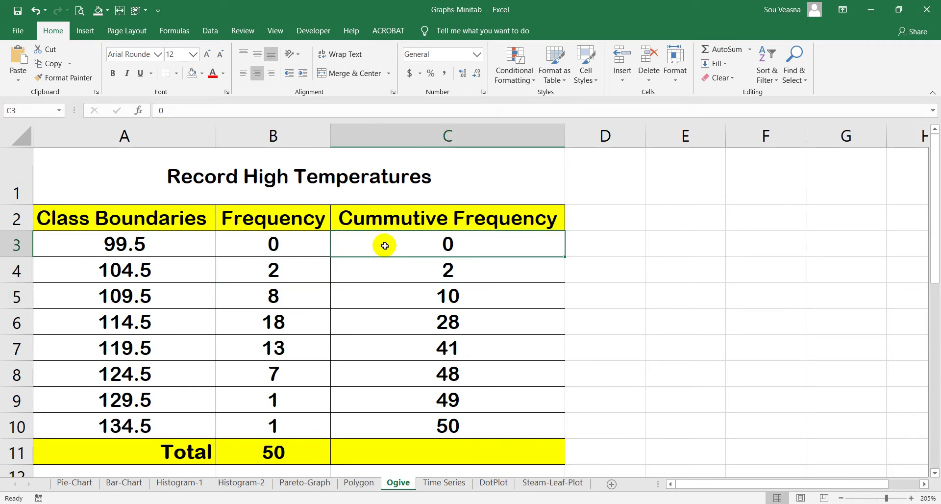
click(303, 267)
click(421, 246)
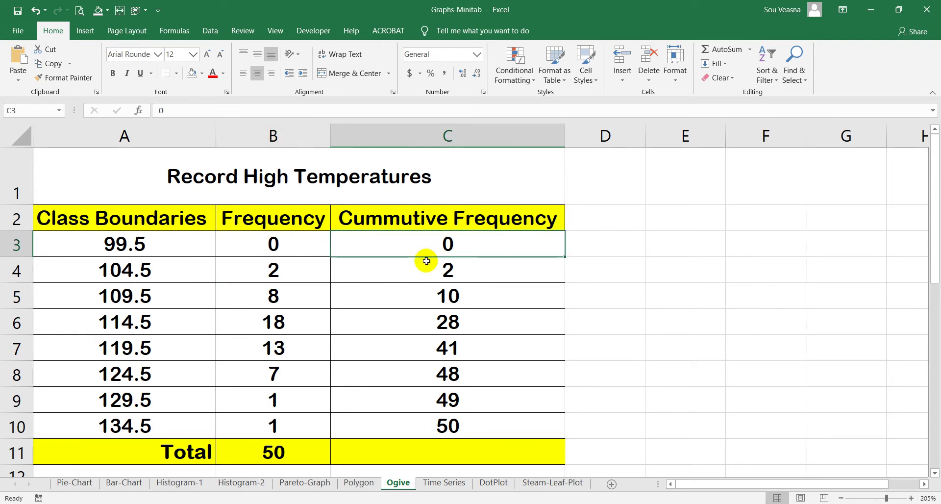
click(426, 265)
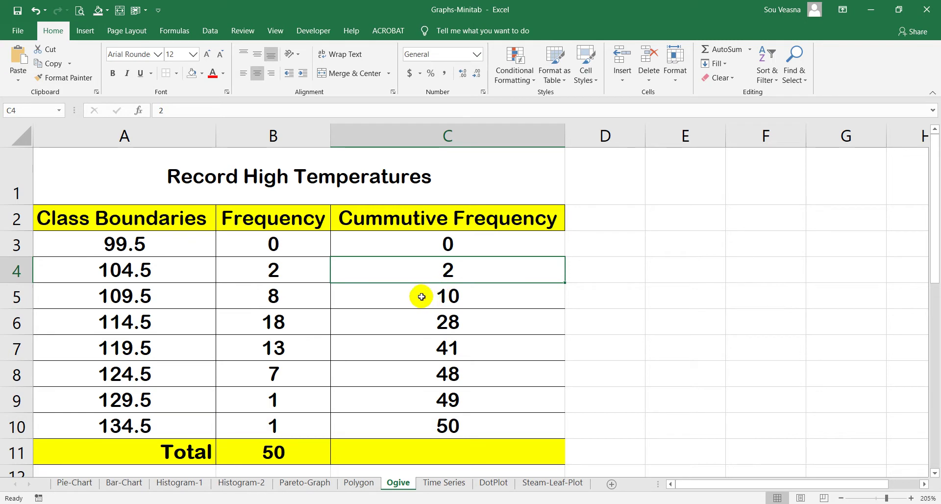
ctrl+click(309, 301)
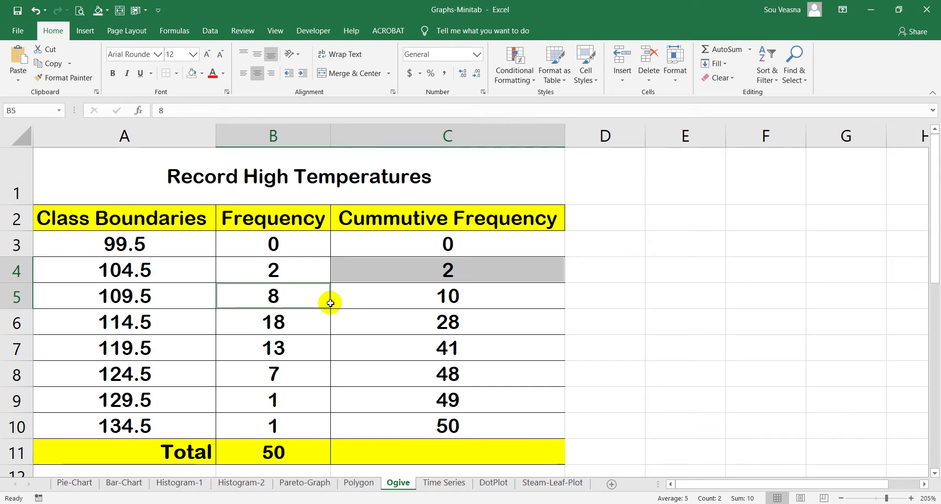
click(432, 301)
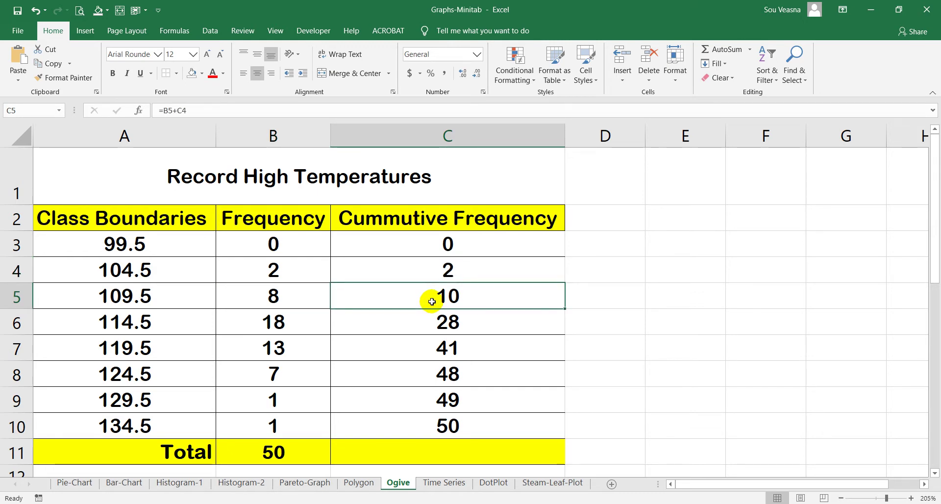
ctrl+click(266, 321)
click(403, 321)
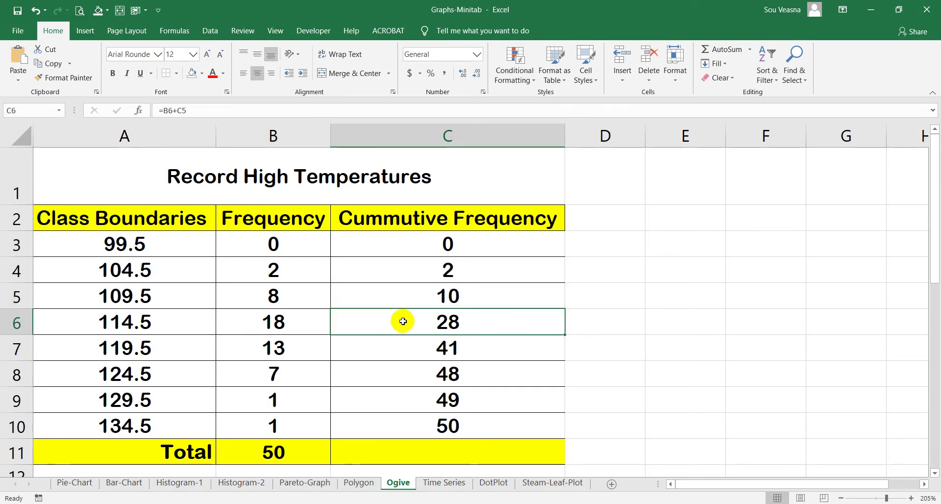
ctrl+click(314, 349)
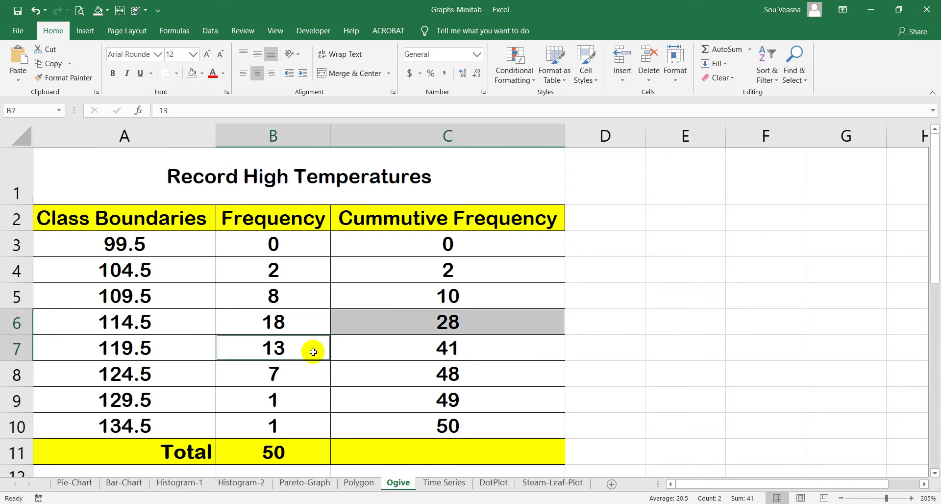
click(427, 352)
ctrl+click(289, 372)
click(411, 376)
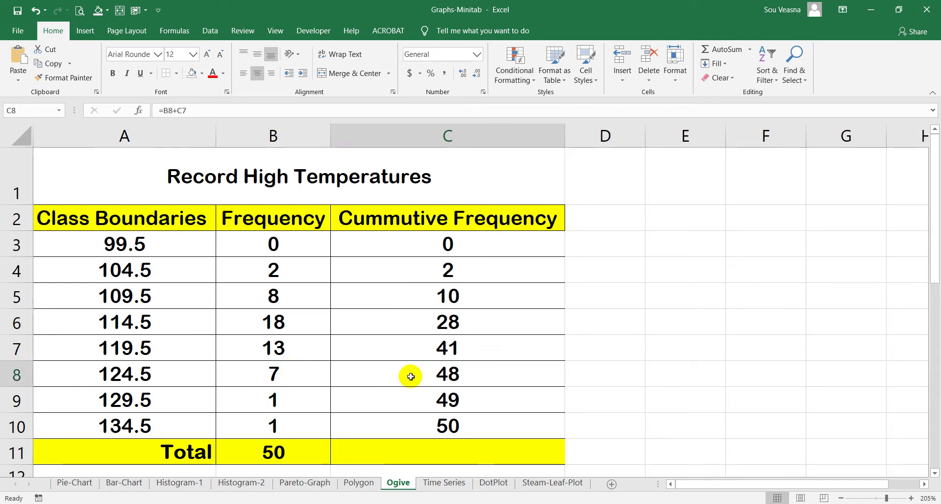
ctrl+click(301, 402)
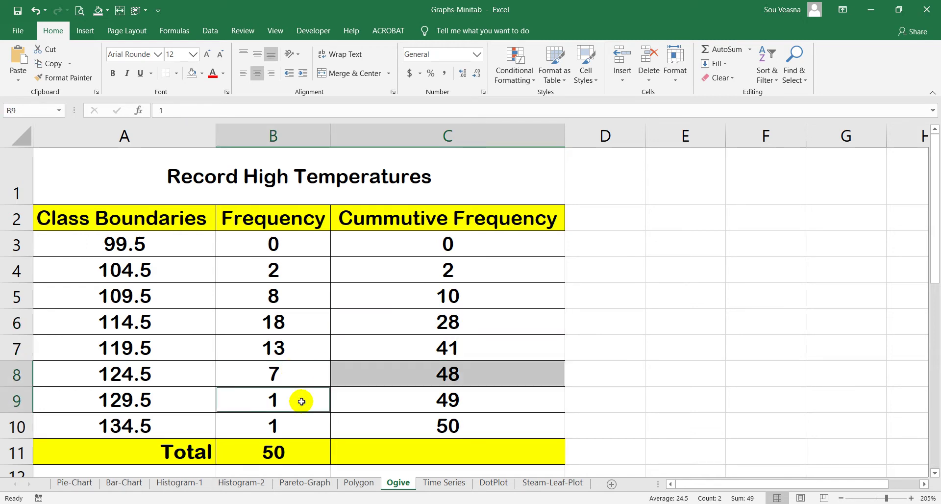
click(453, 401)
ctrl+click(316, 424)
click(380, 425)
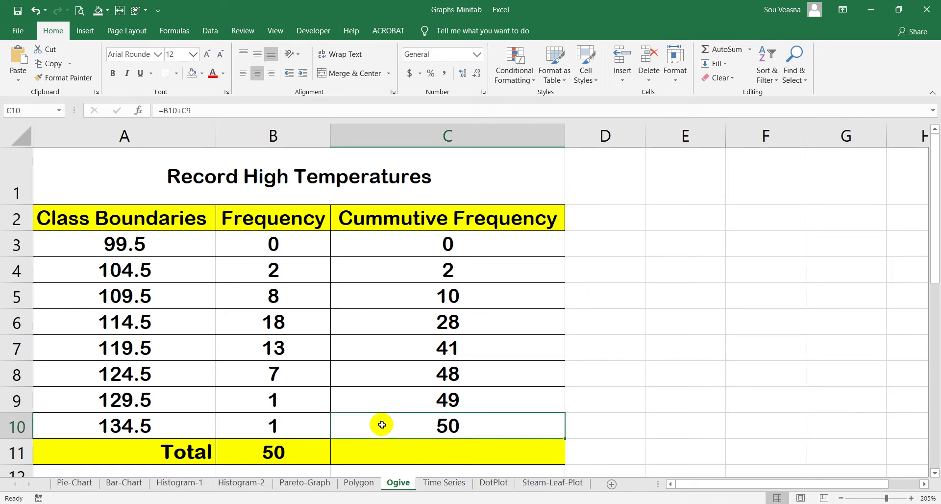
click(612, 228)
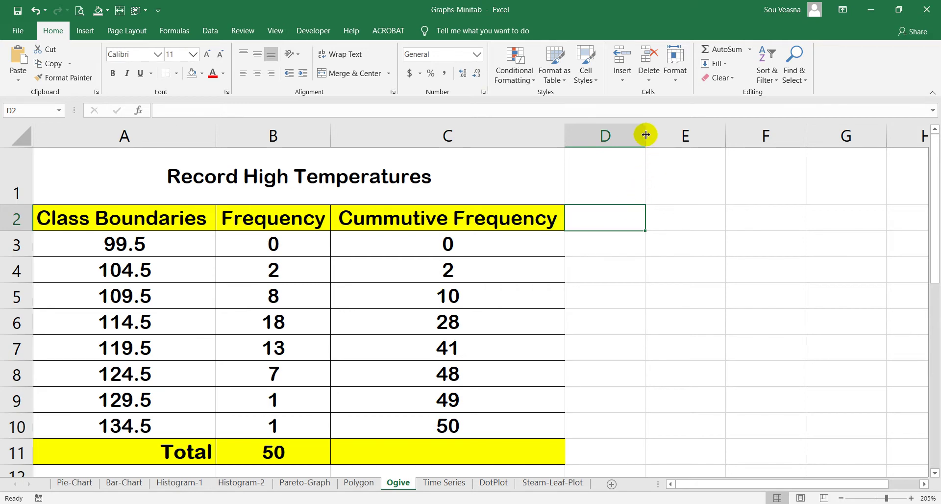
Widen column D, head it 'New CF', and enter =B3 in D3.
drag(645, 133, 669, 148)
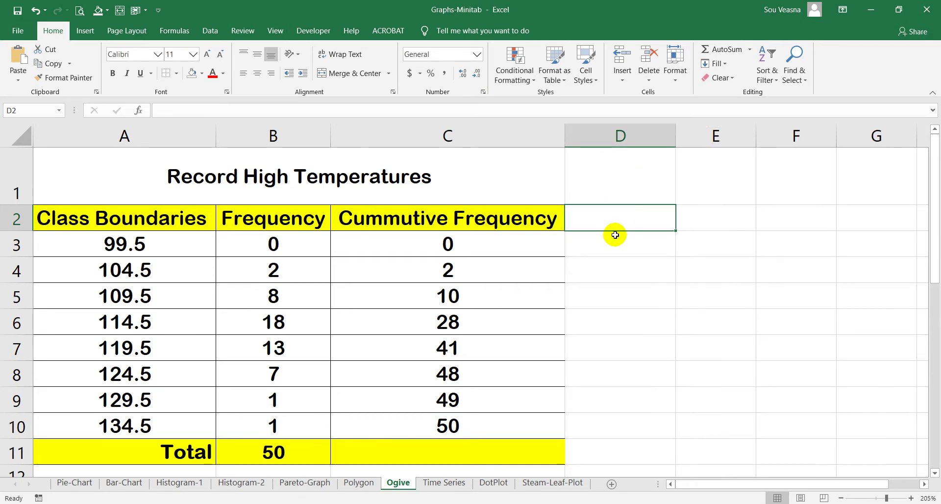
text(New )
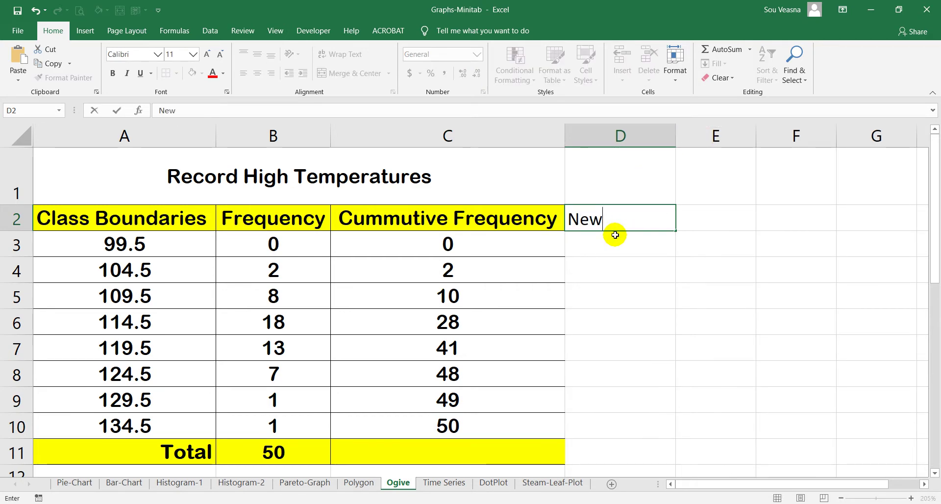
text(CF)
key(Return)
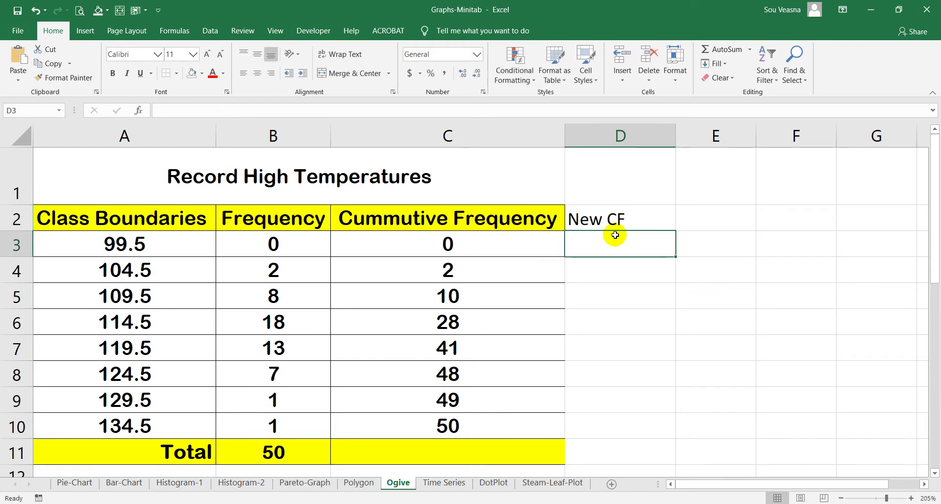
text(=)
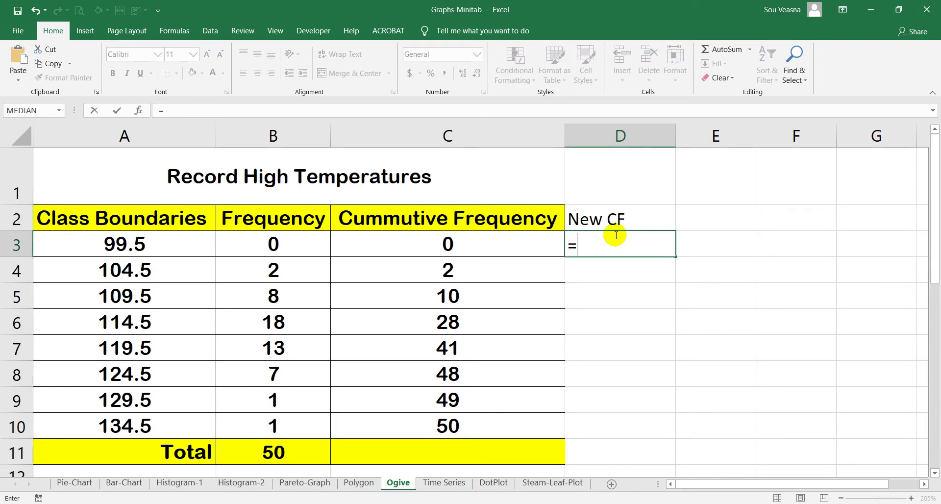
click(298, 241)
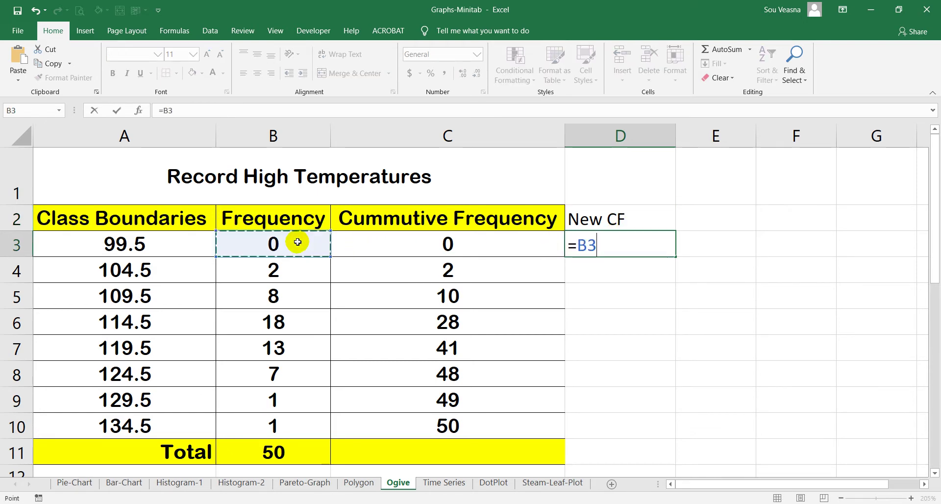
key(Return)
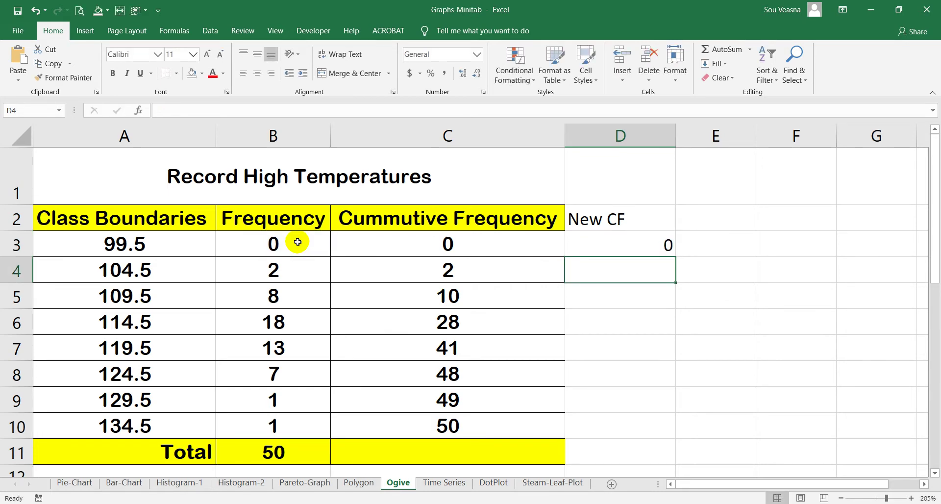
Enter =D3+B4 in D4 and fill it down to D10, giving running totals 0–50.
text(=)
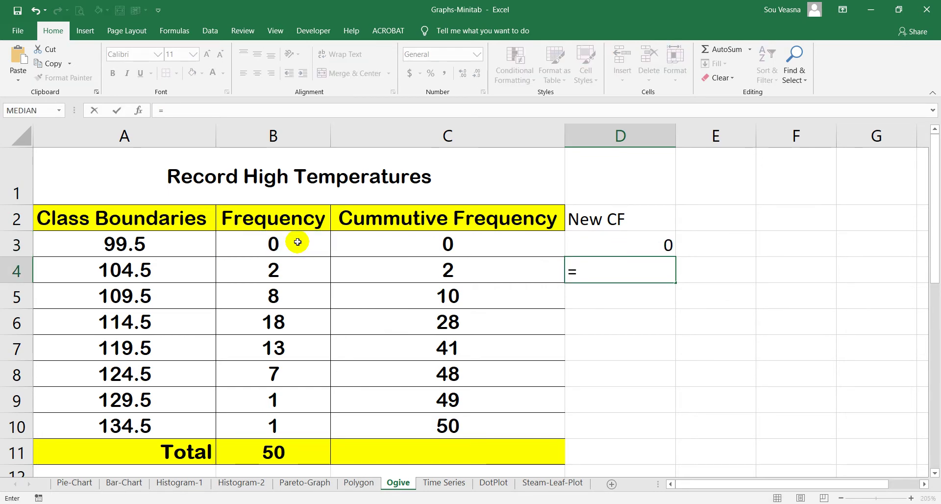
click(585, 246)
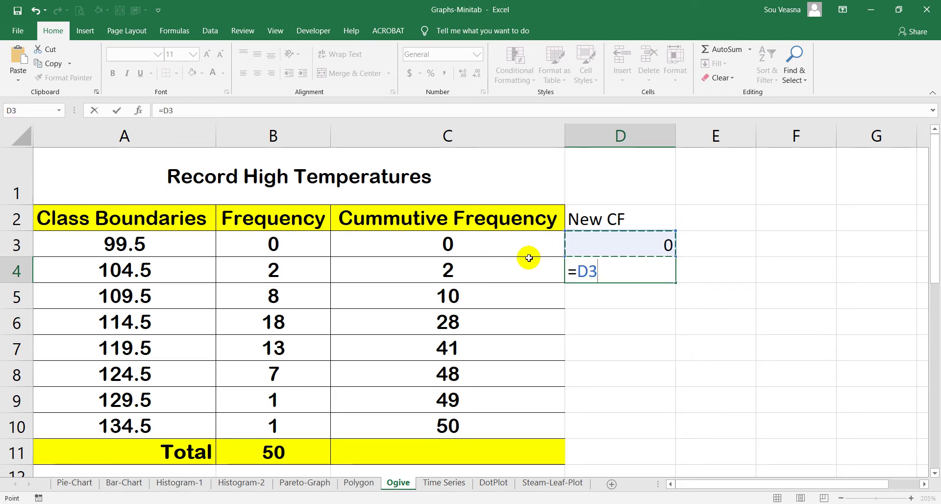
text(+)
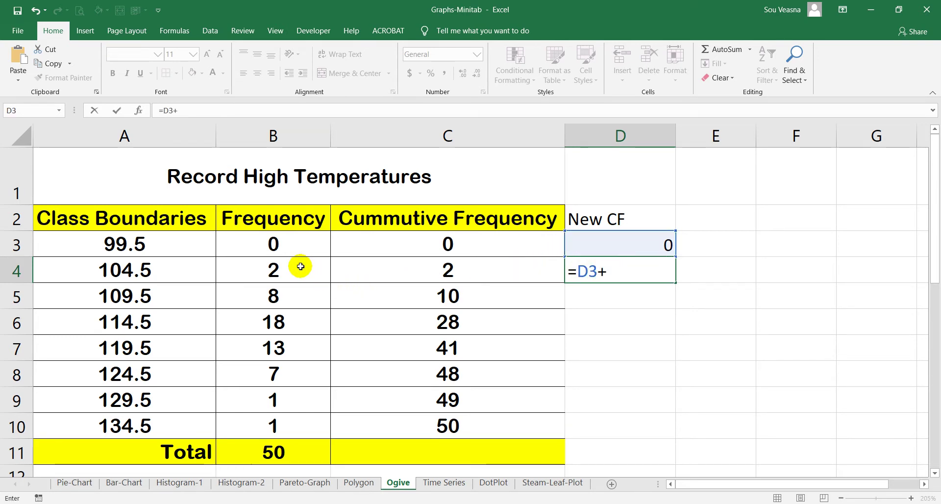
click(301, 266)
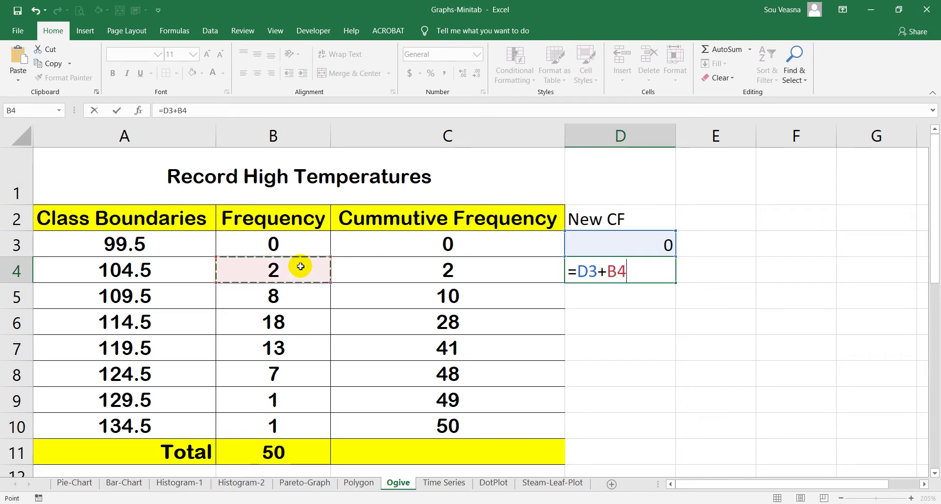
key(Return)
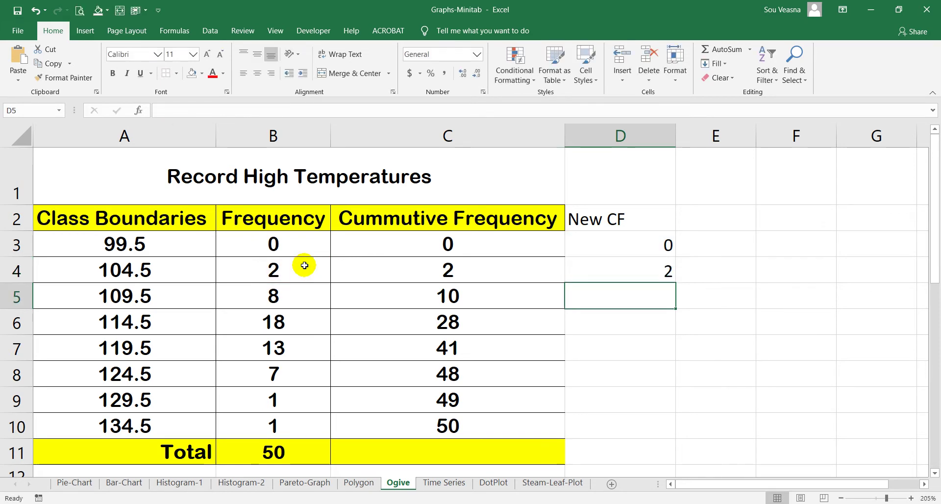
click(647, 274)
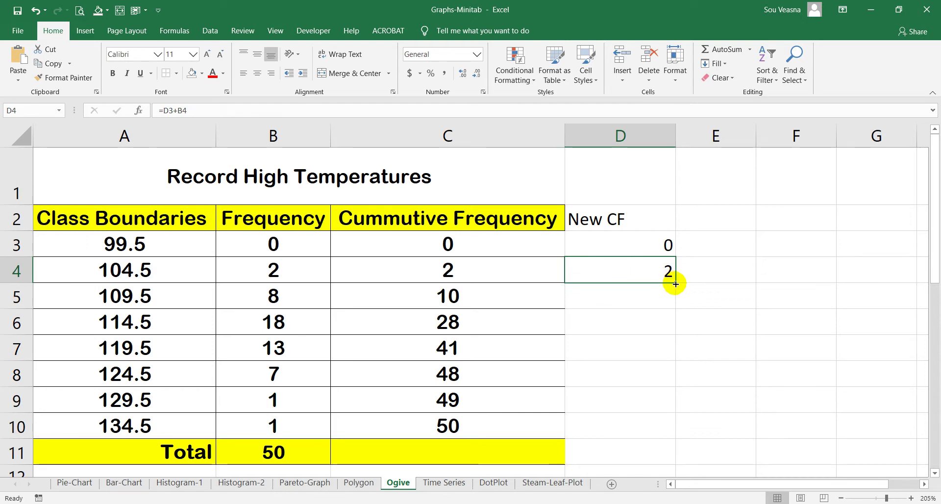
drag(676, 283, 675, 430)
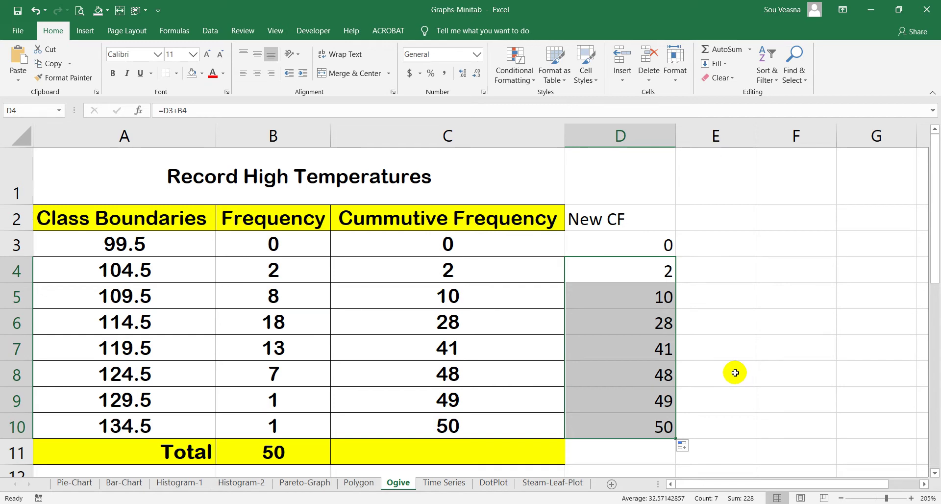
Delete column D with the New CF data, then select the Frequency and Cumulative Frequency values B3:C10.
click(615, 136)
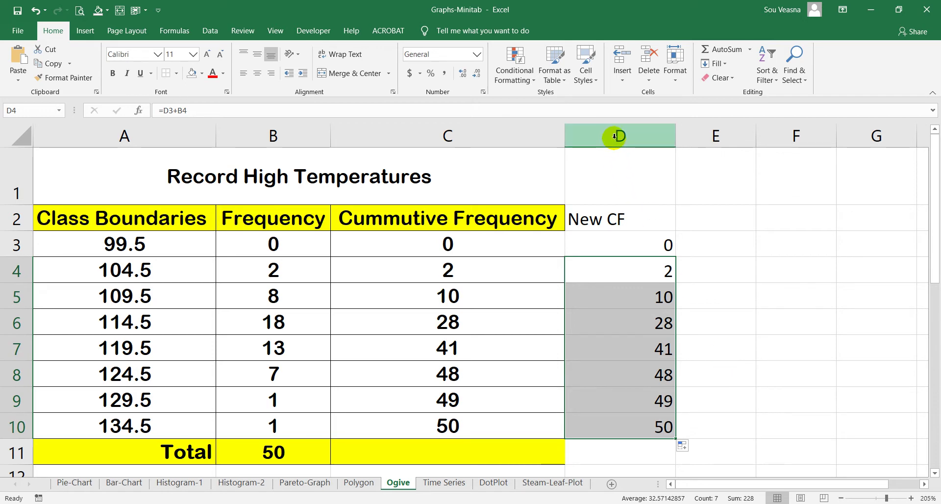
right_click(616, 136)
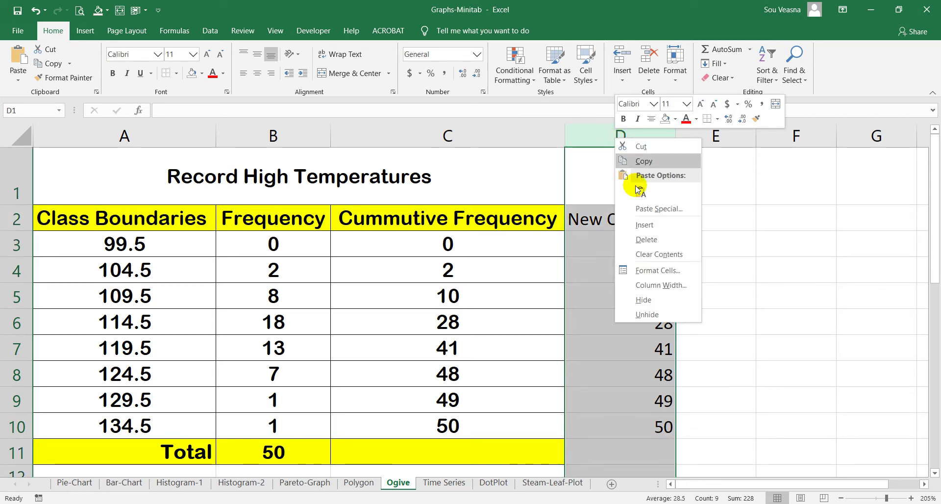
click(663, 243)
click(657, 238)
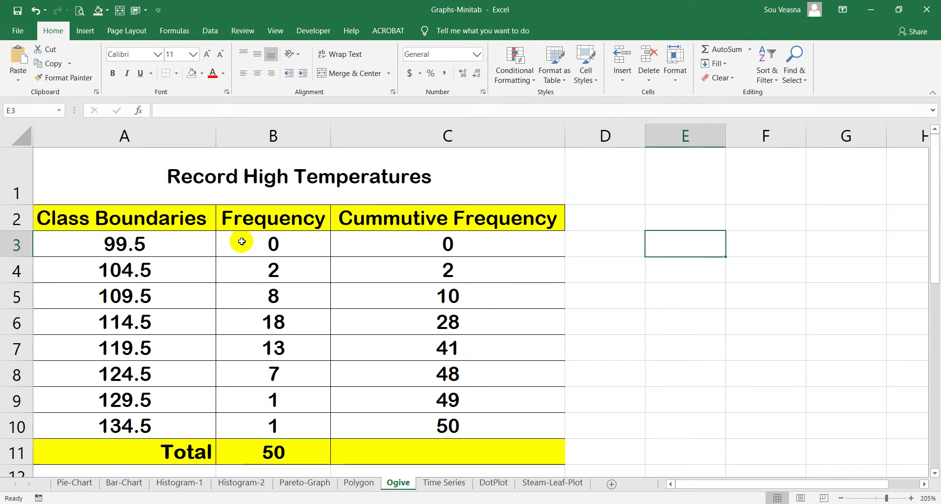
mouse_move(242, 240)
mouse_down()
mouse_move(434, 319)
mouse_move(454, 418)
mouse_up()
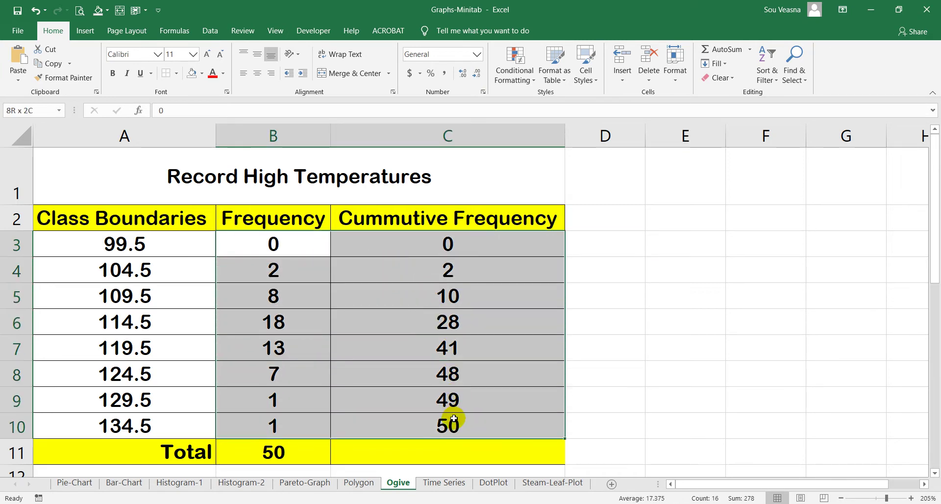
Insert a plain line chart, remove its Frequency series, and move the chart right of the table.
click(89, 33)
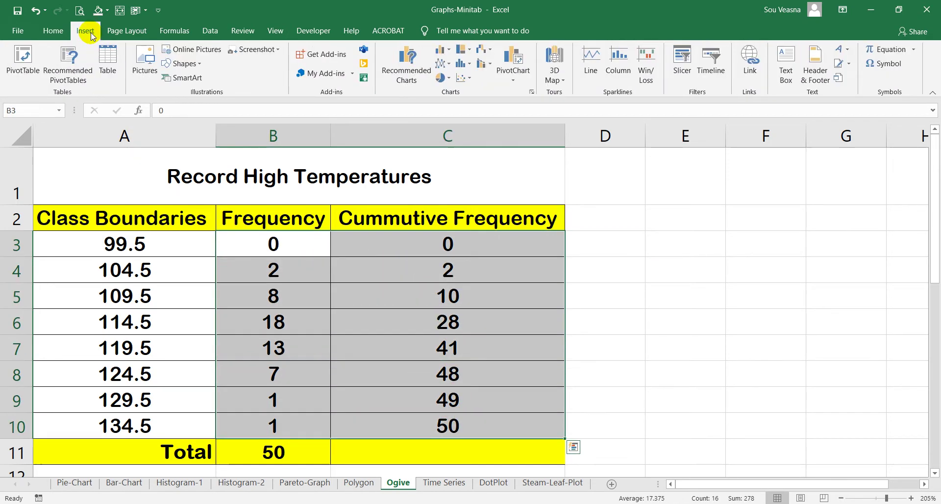
click(444, 64)
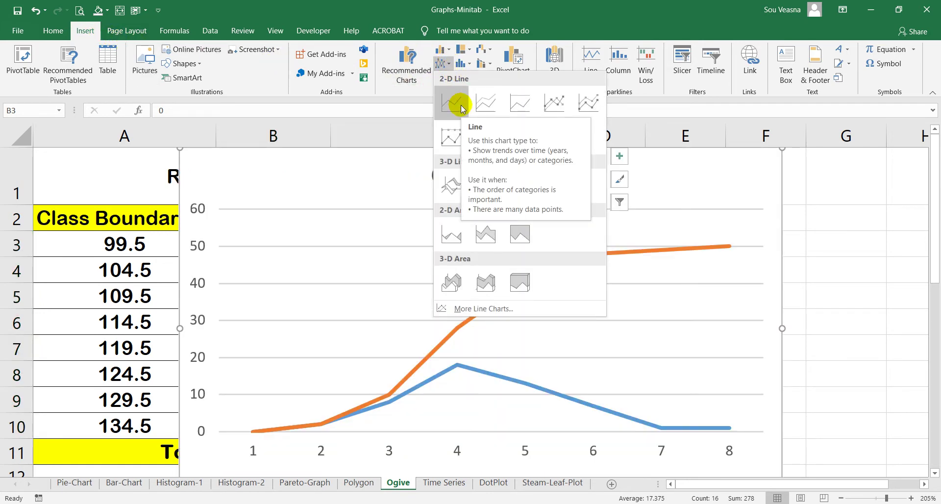
click(461, 104)
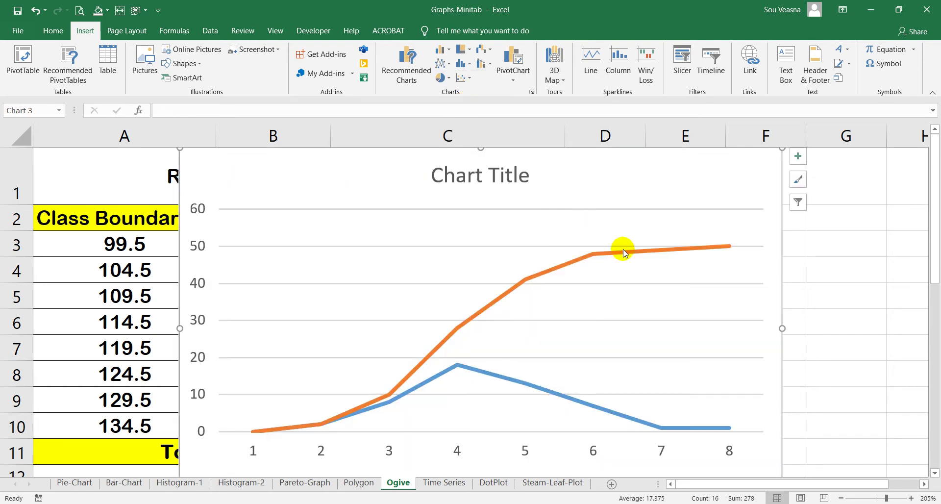
mouse_move(613, 412)
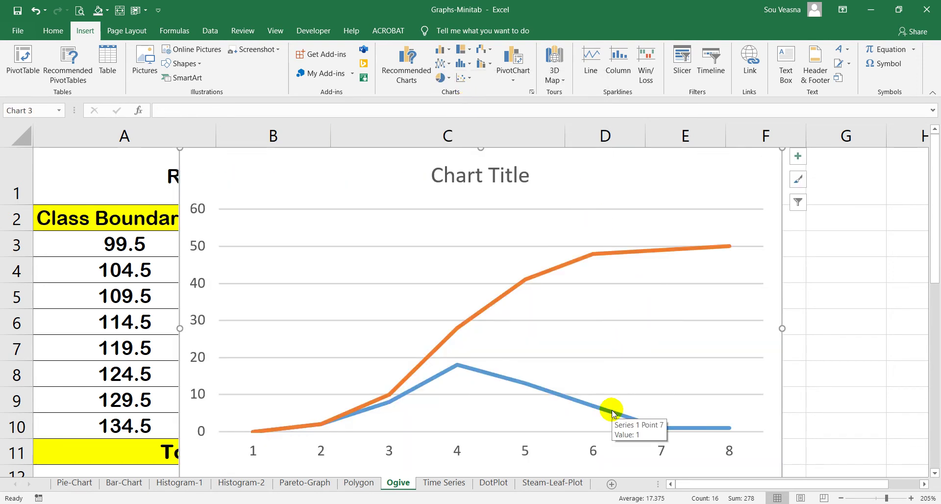
click(613, 412)
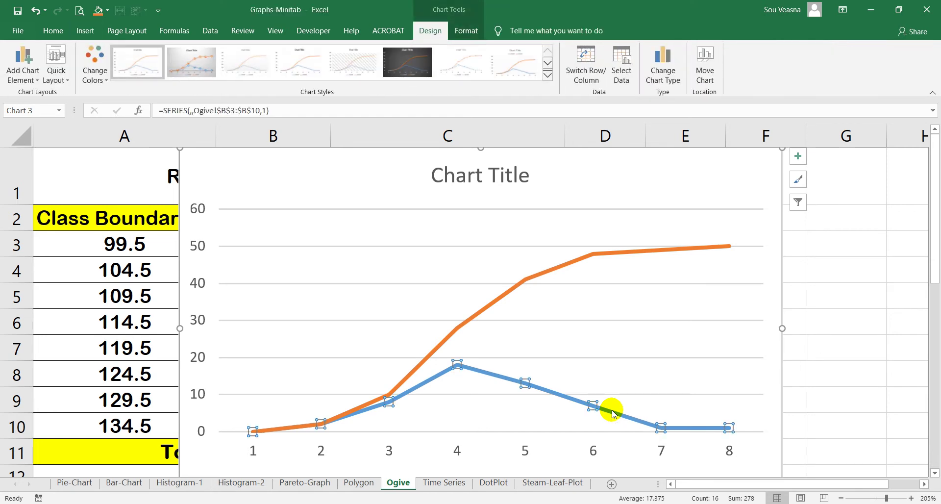
key(Delete)
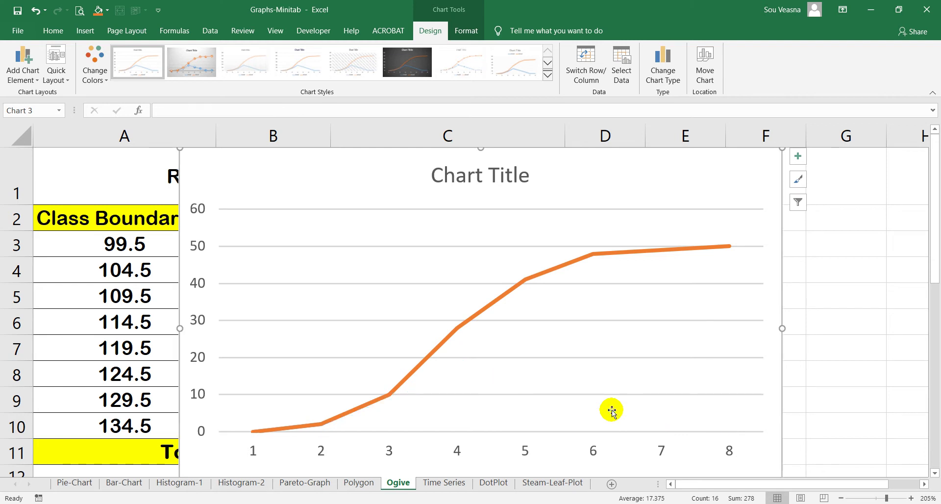
mouse_move(593, 254)
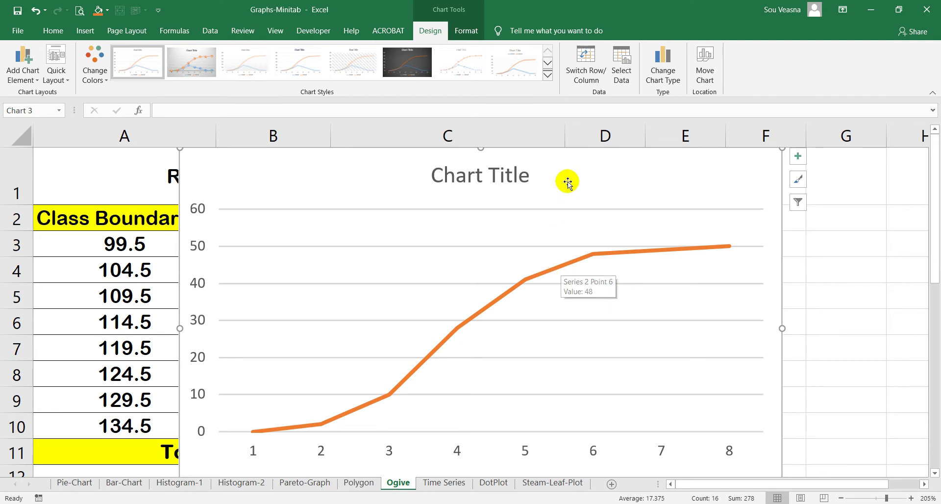
drag(570, 171, 707, 162)
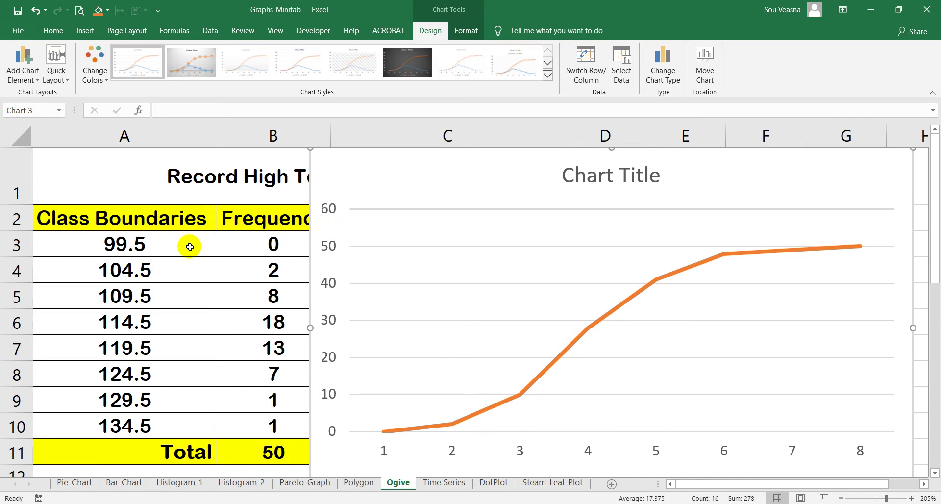
click(455, 450)
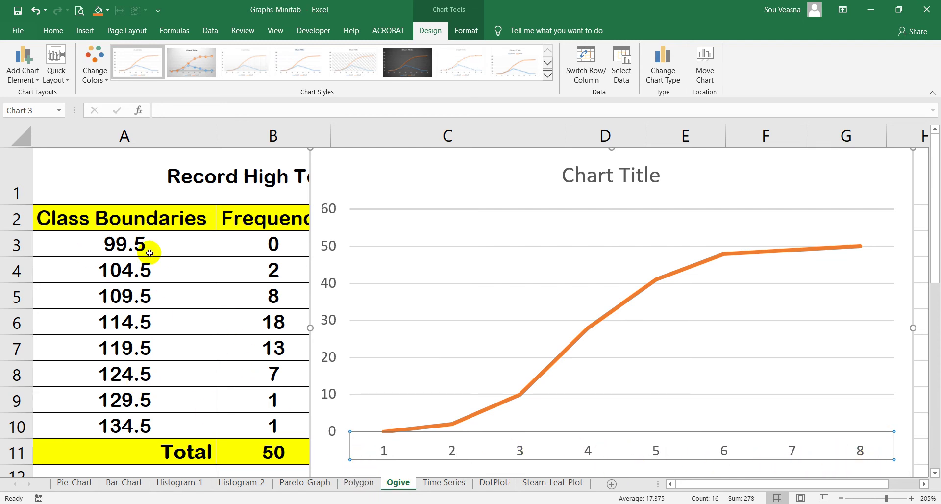
Set the horizontal axis labels to the class boundaries in A3:A10 (99.5–134.5).
right_click(655, 450)
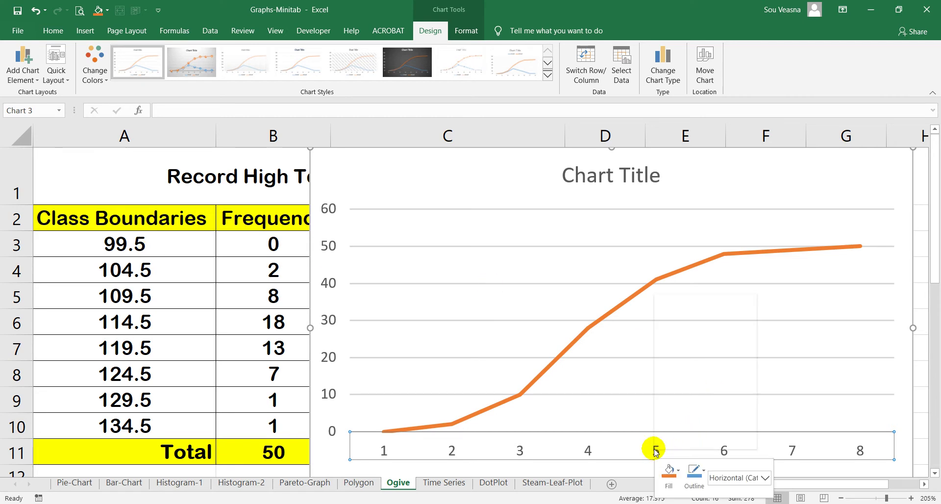
click(693, 383)
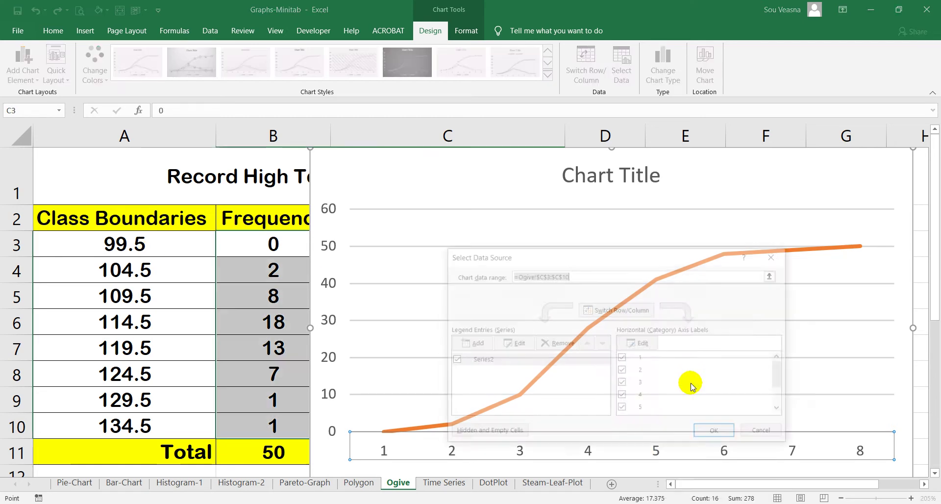
click(642, 344)
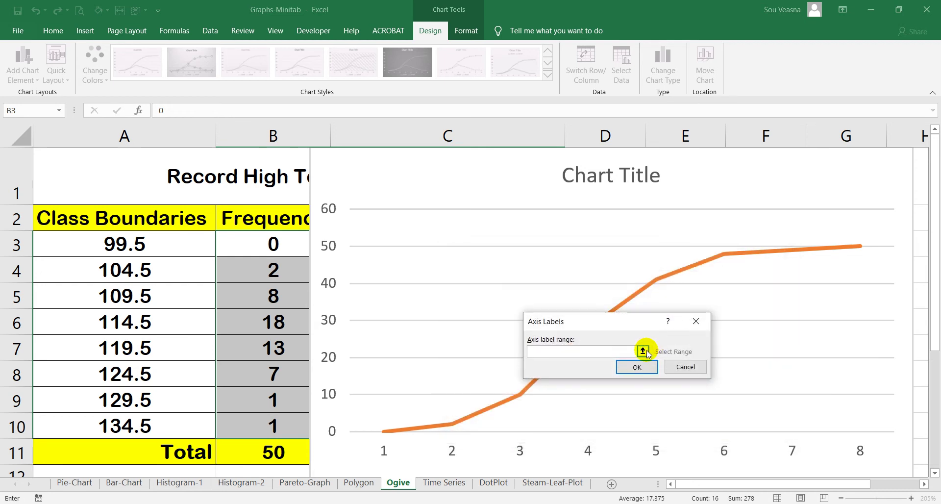
click(643, 351)
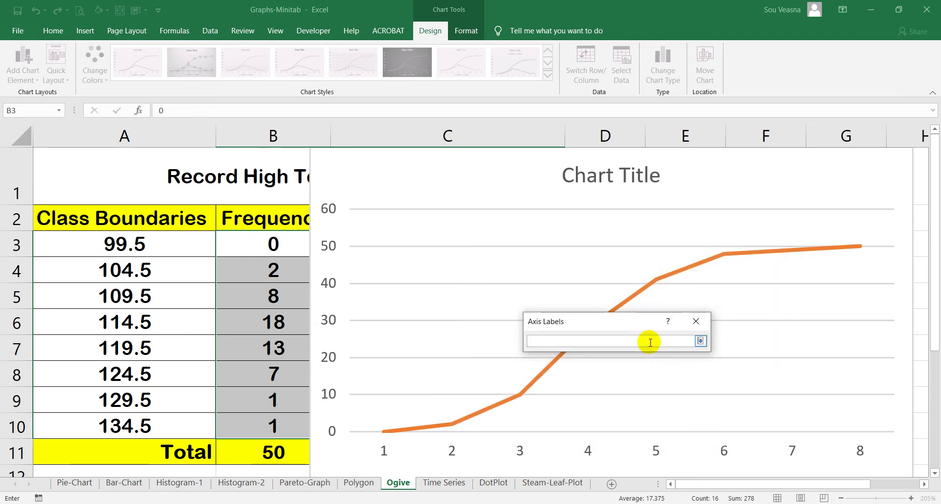
drag(166, 242, 153, 415)
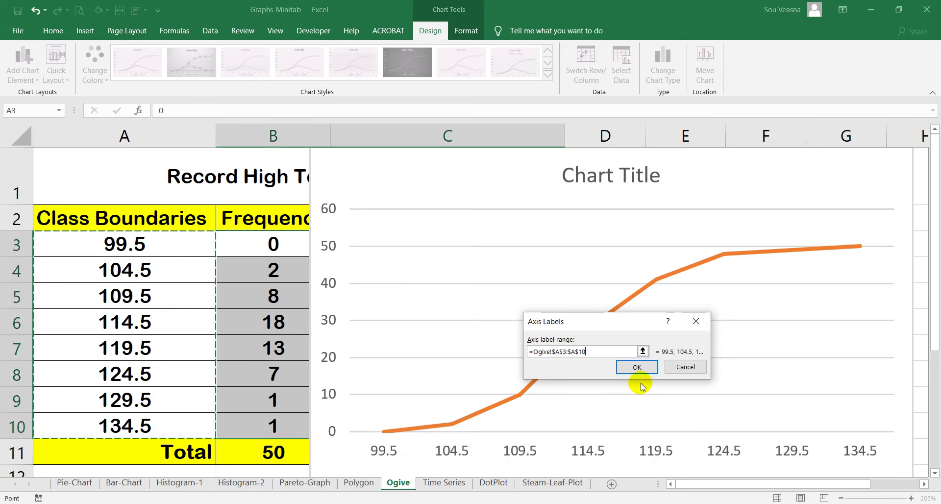
click(637, 368)
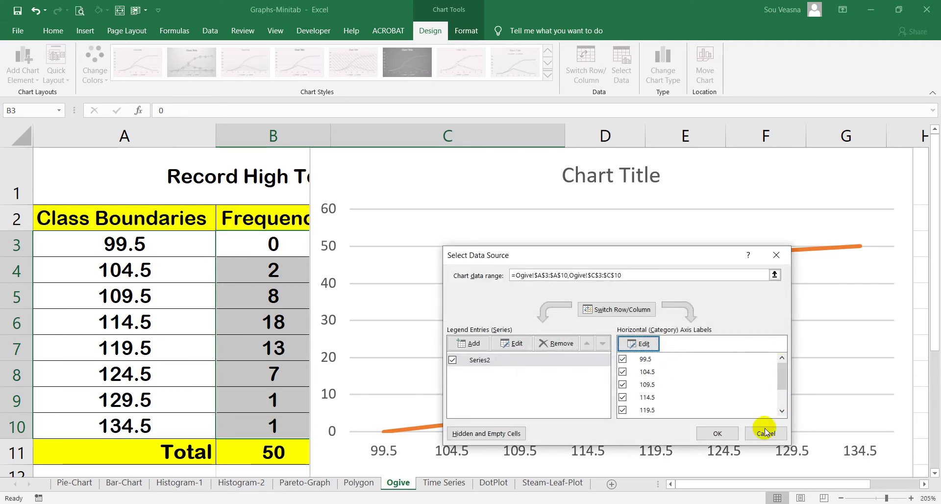
click(734, 432)
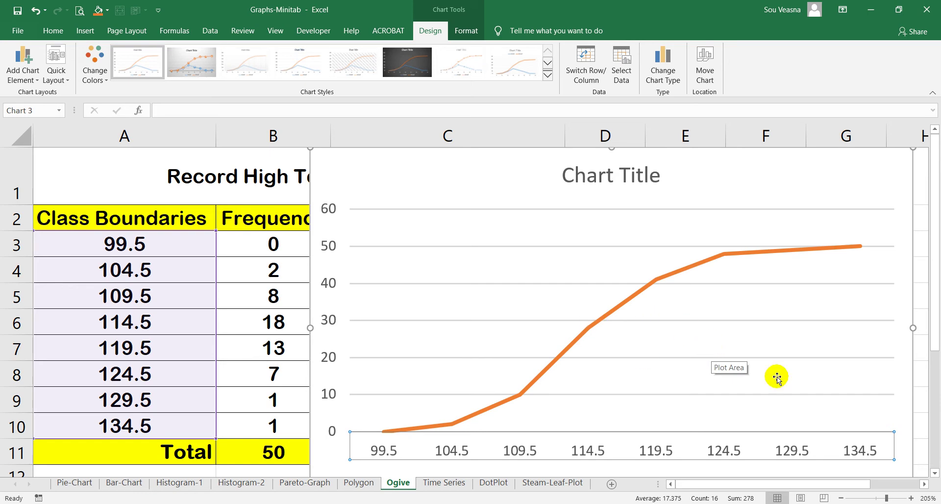
Delete the Series2 legend and add data labels 0 through 50 to the ogive points.
scroll(854, 379, down, 1)
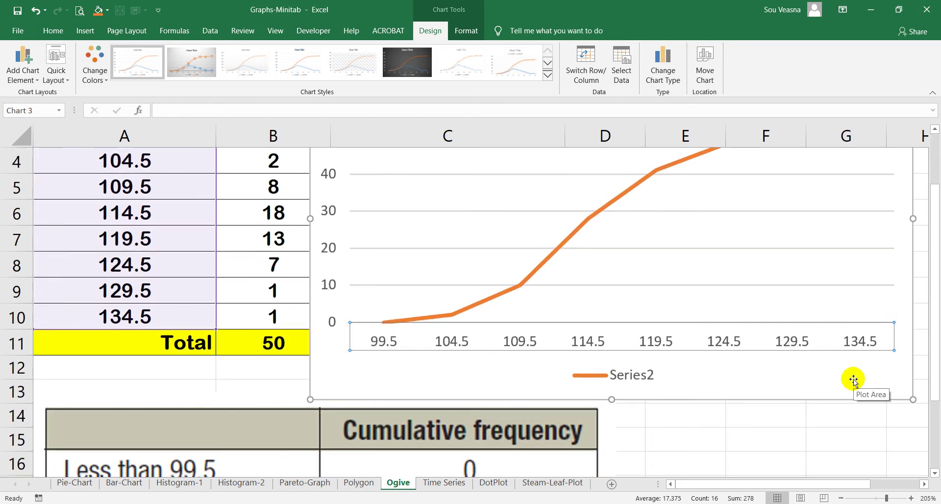
click(646, 372)
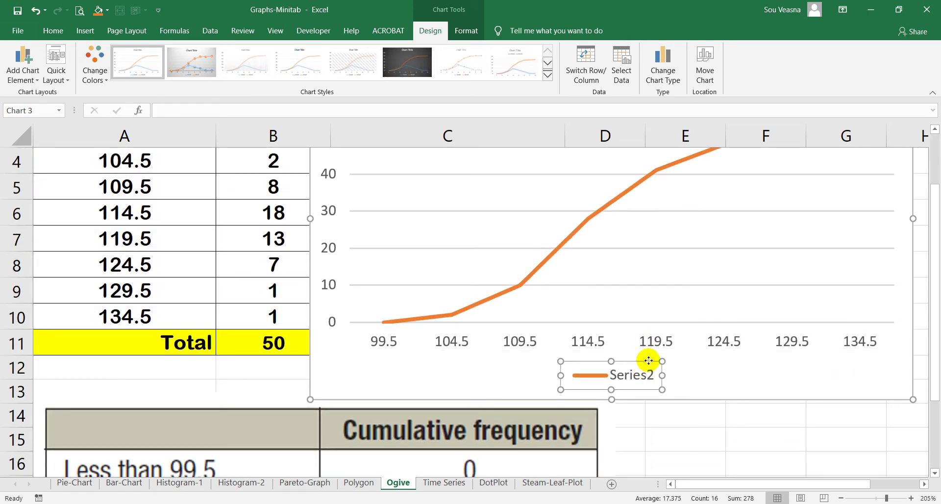
key(Delete)
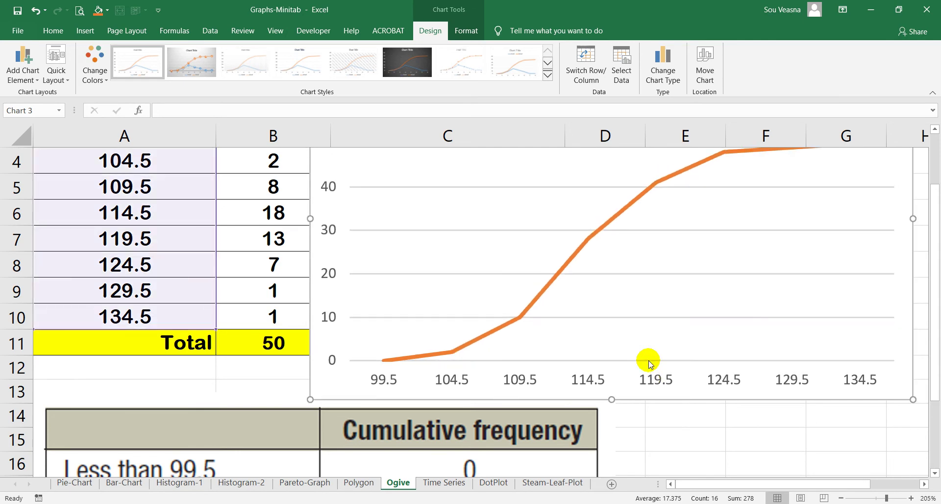
scroll(651, 342, up, 1)
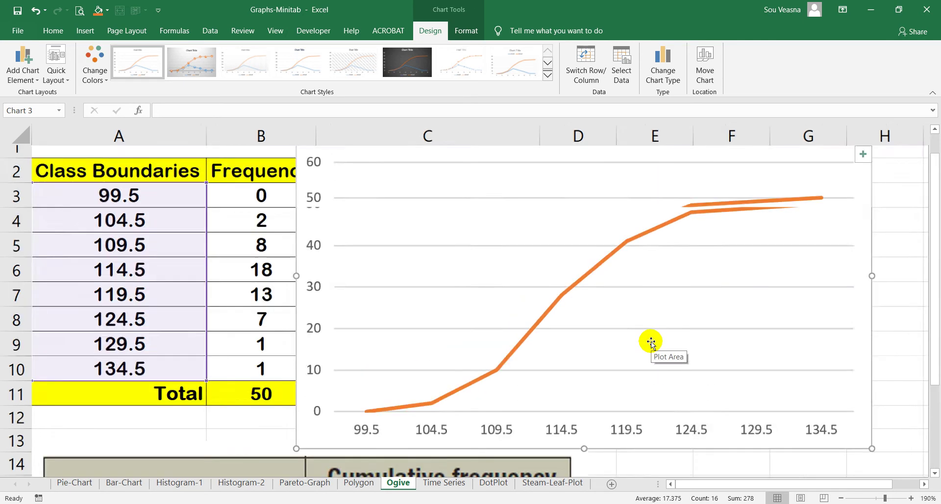
ctrl+scroll(651, 342, down, 1)
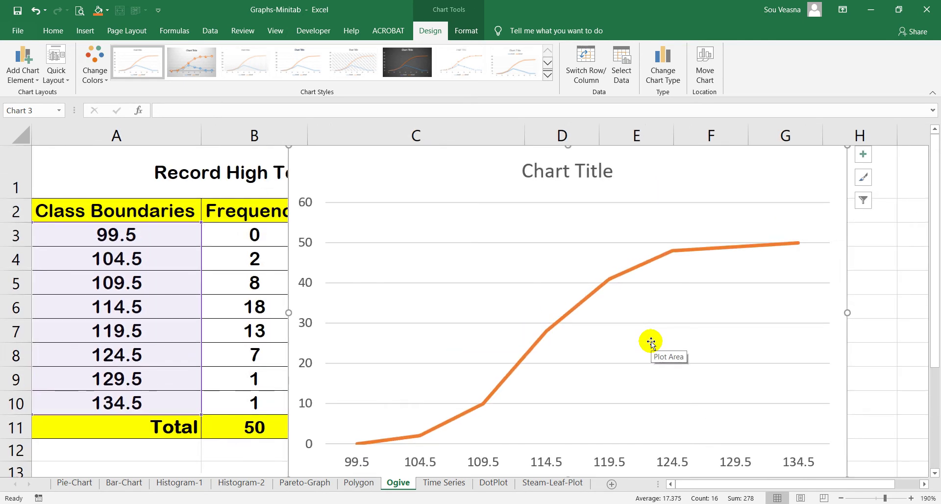
click(862, 154)
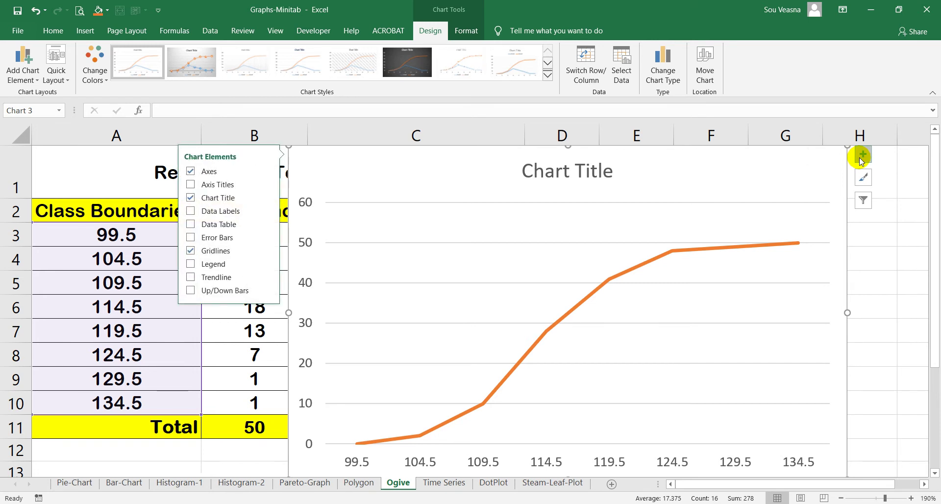
click(211, 214)
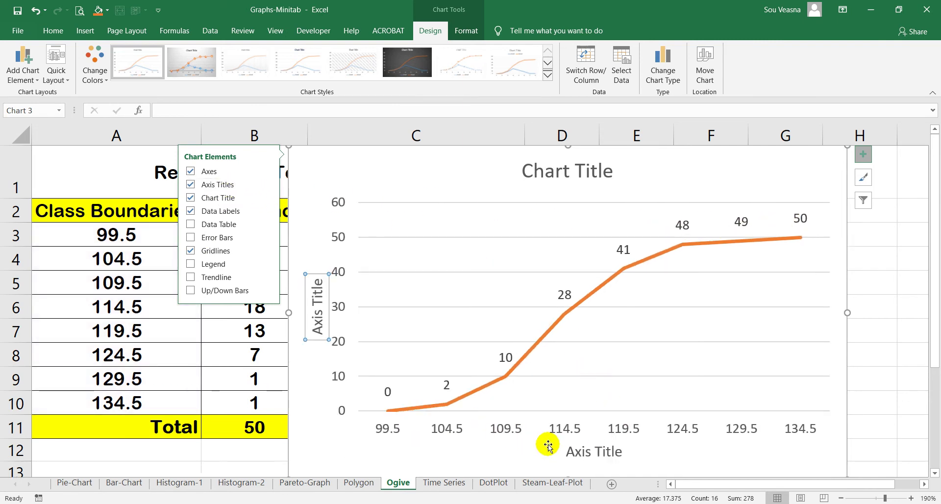
Title the horizontal axis 'High Temperature' and the vertical axis 'Frequency'.
click(586, 452)
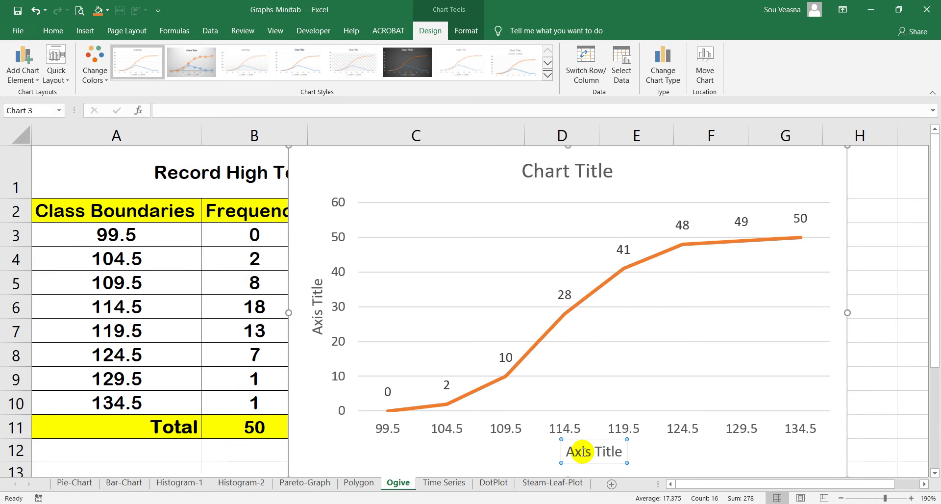
double_click(585, 451)
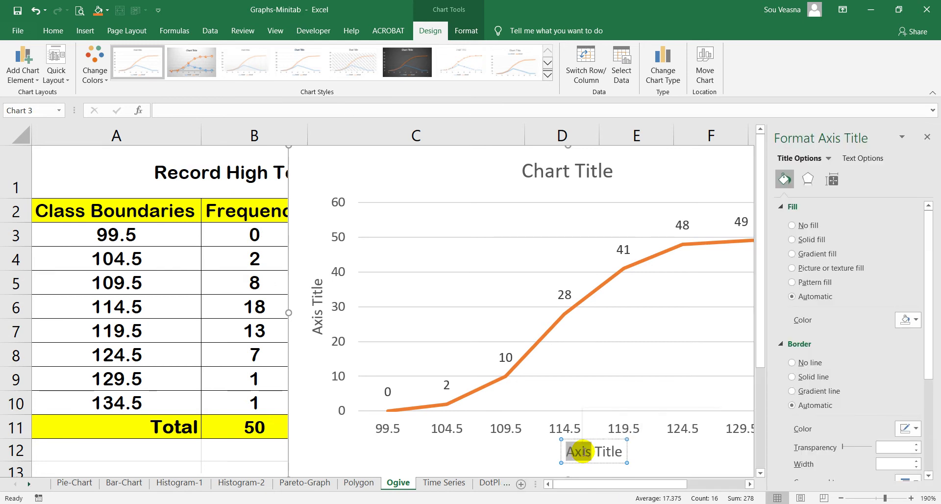
key(Delete)
key(Delete)
key(Delete)
key(Delete)
key(Delete)
key(Delete)
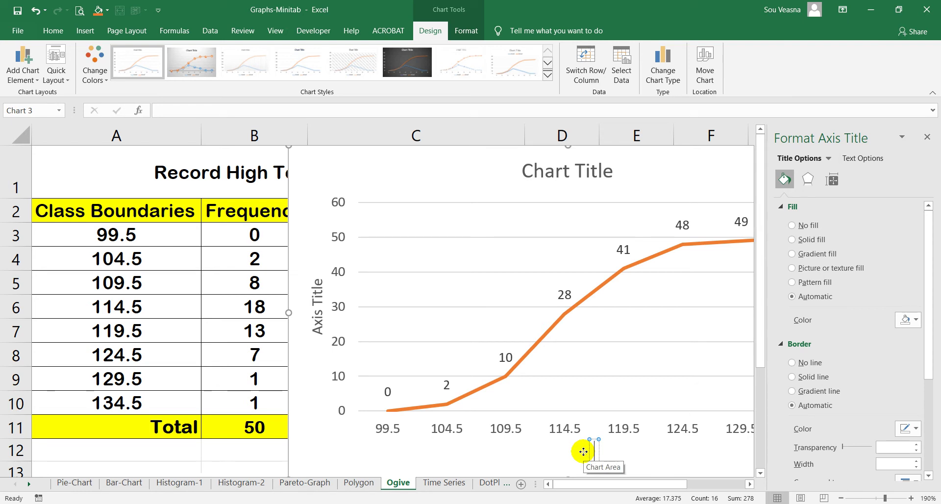
text(High T)
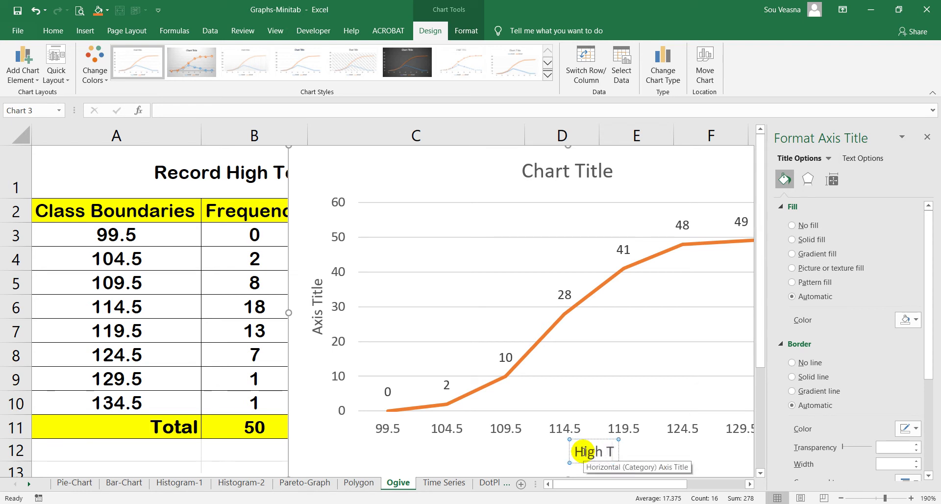
text(empera)
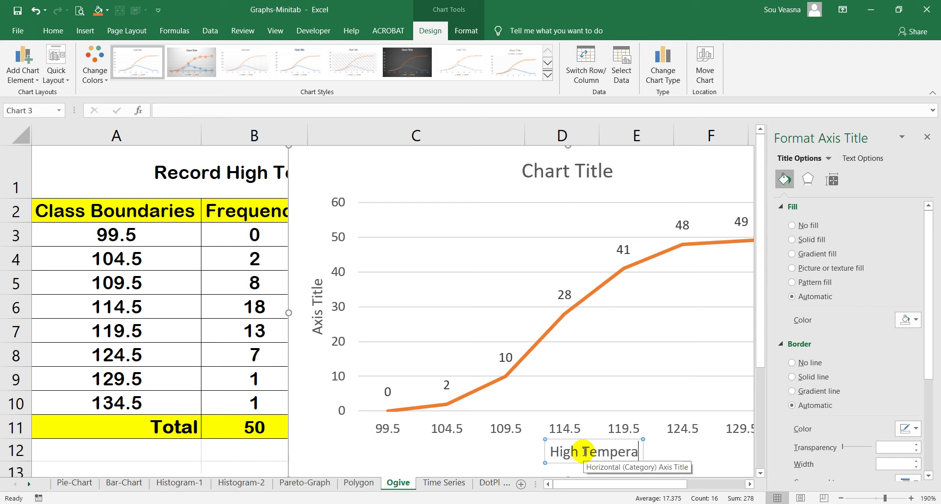
text(ture)
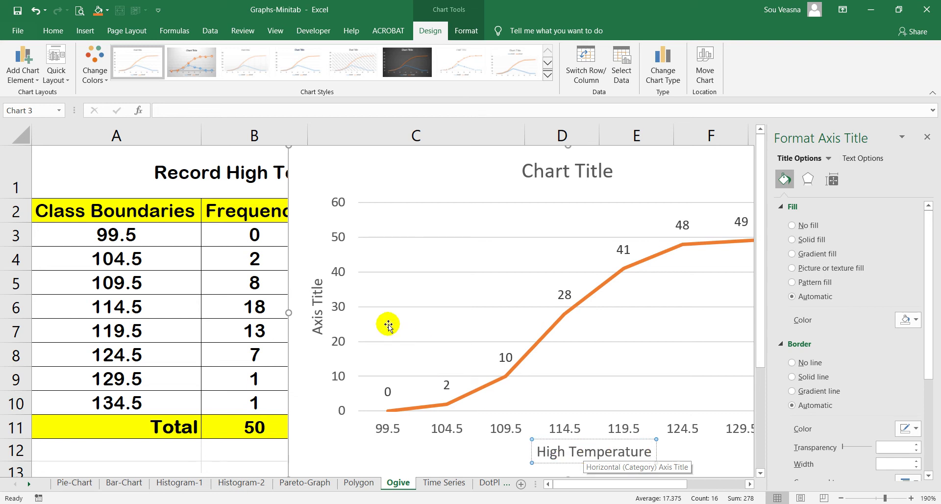
click(316, 289)
triple_click(316, 290)
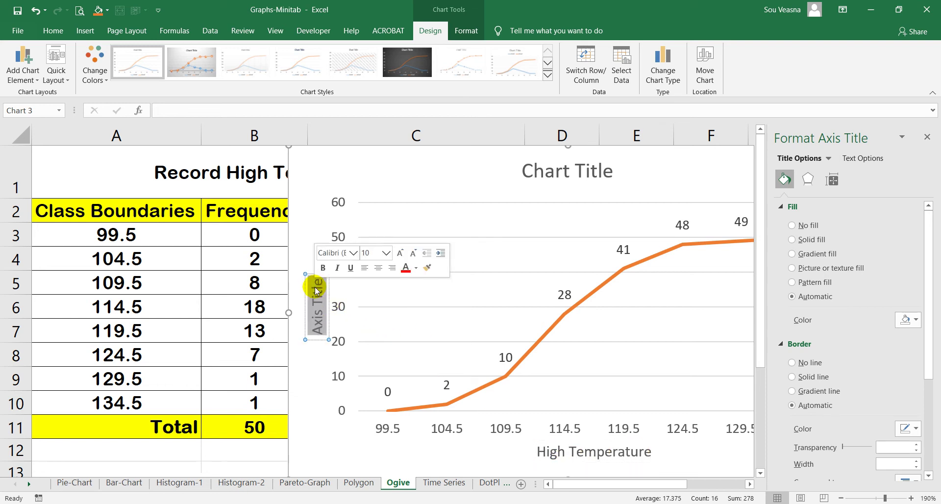
text(Freq)
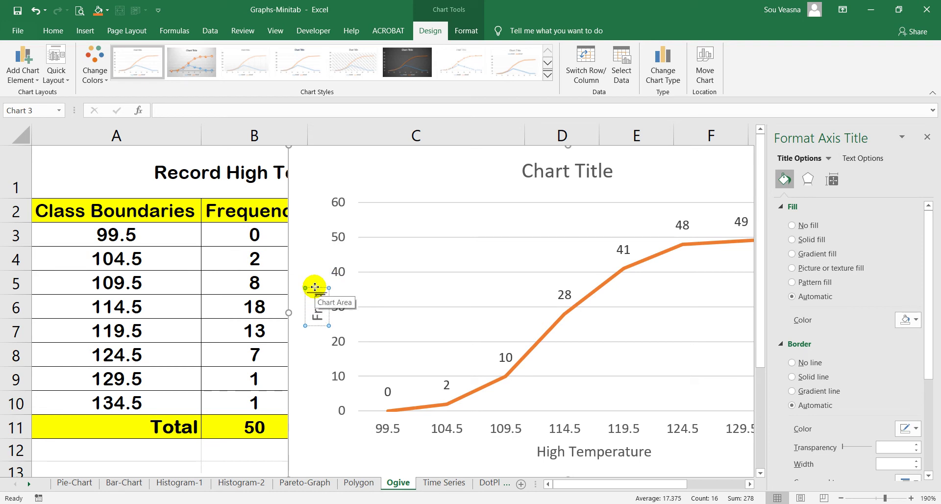
text(uency)
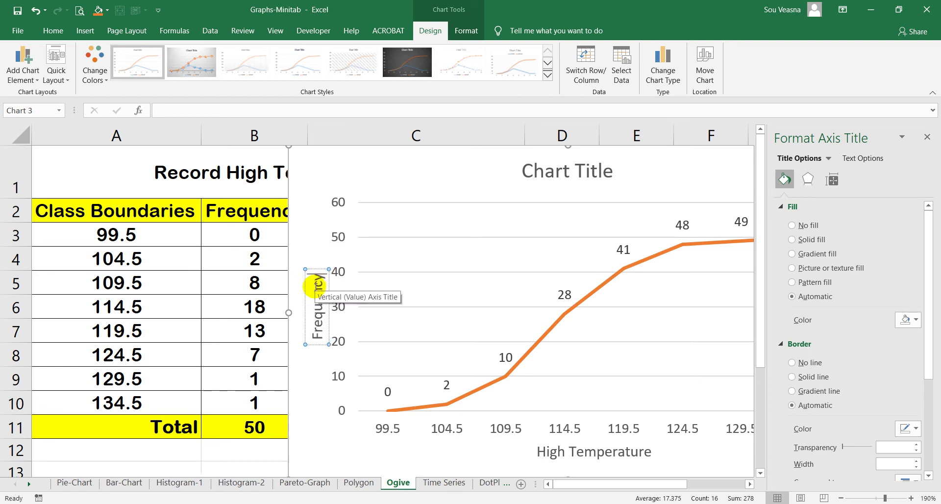
Replace the placeholder chart title with 'Ogive Chart: Record High Temperature', fixing typing errors.
click(927, 137)
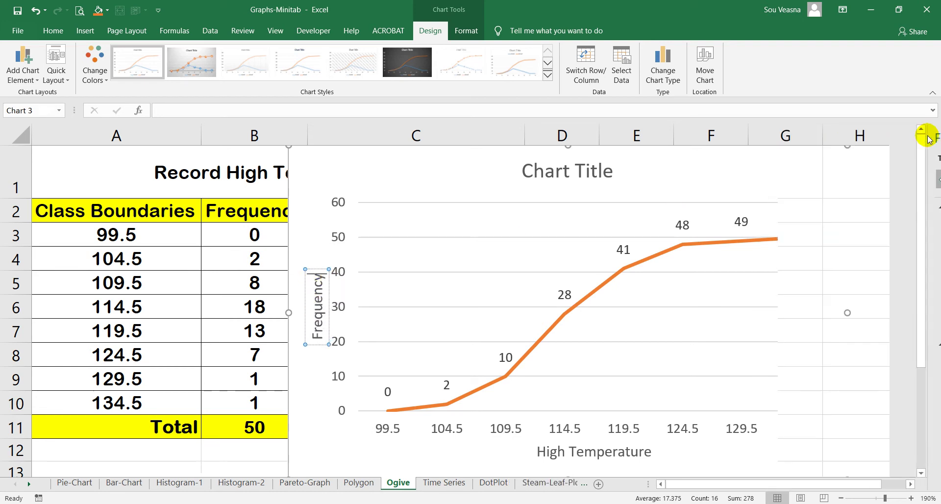
double_click(586, 171)
triple_click(572, 172)
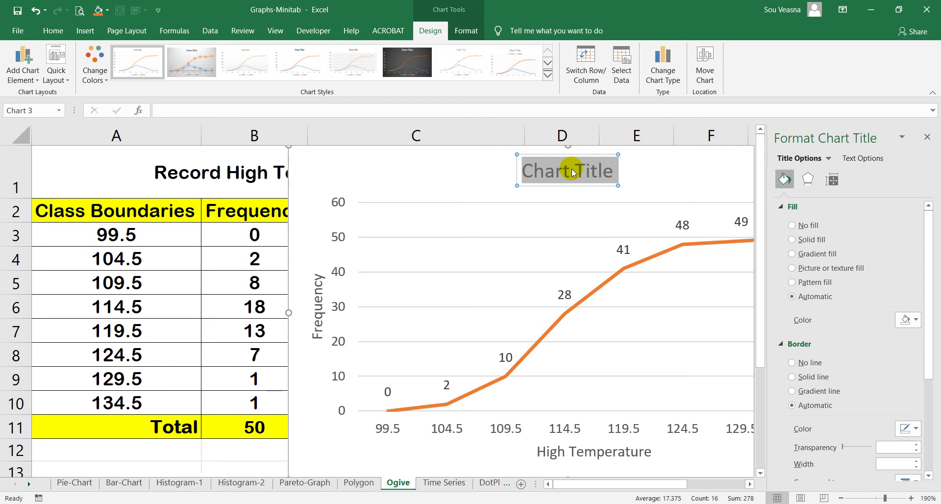
text(Ogive)
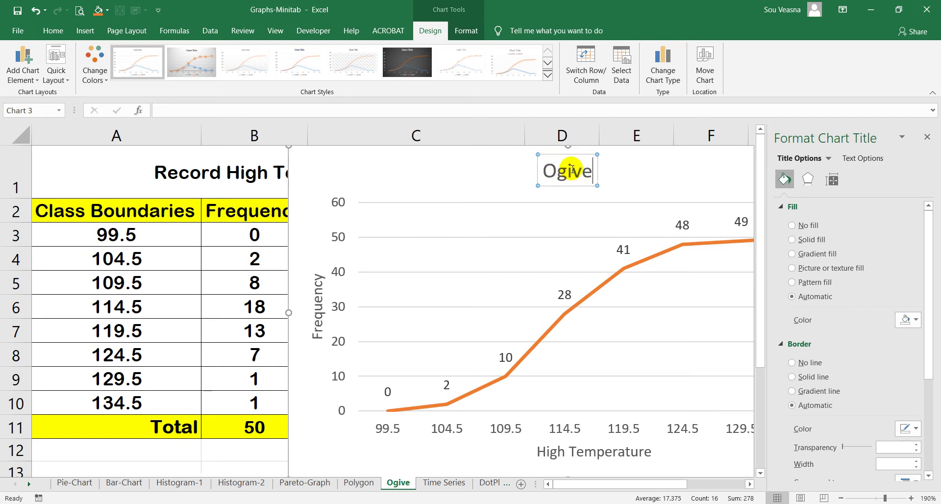
text( Ch)
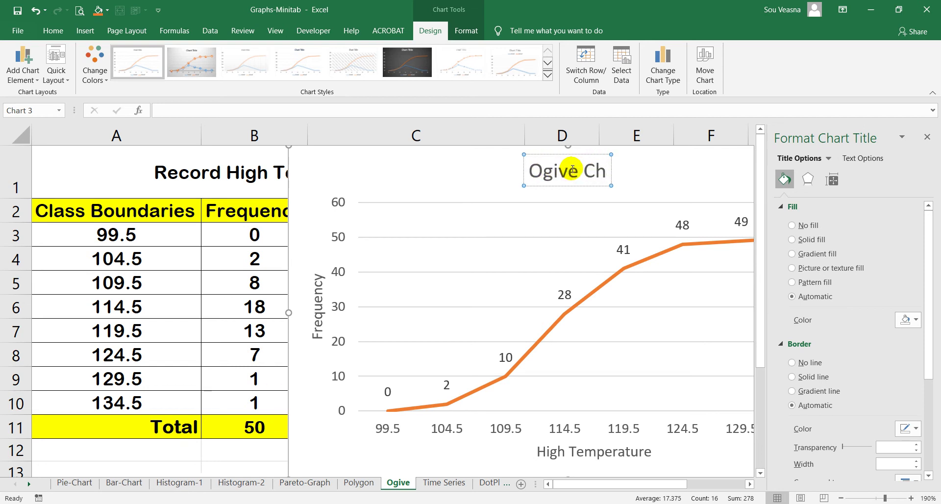
text(aet)
key(BackSpace)
key(BackSpace)
text(rt)
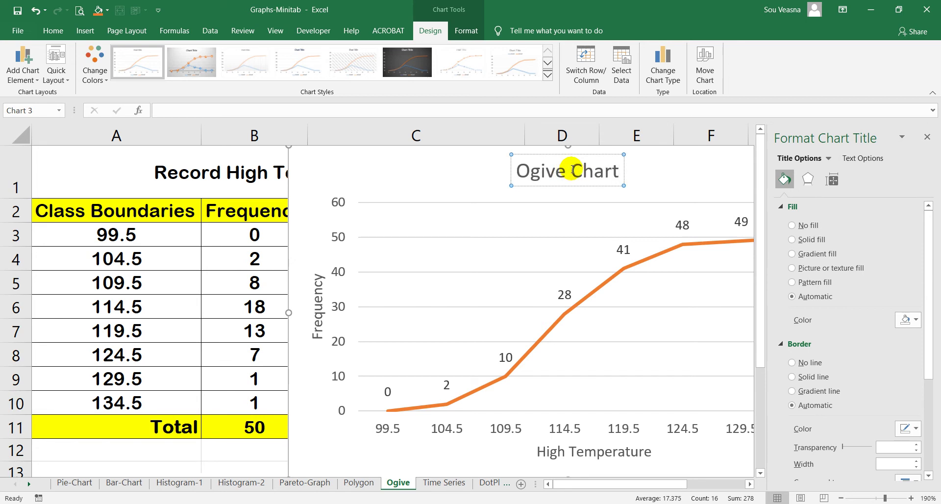
text(:)
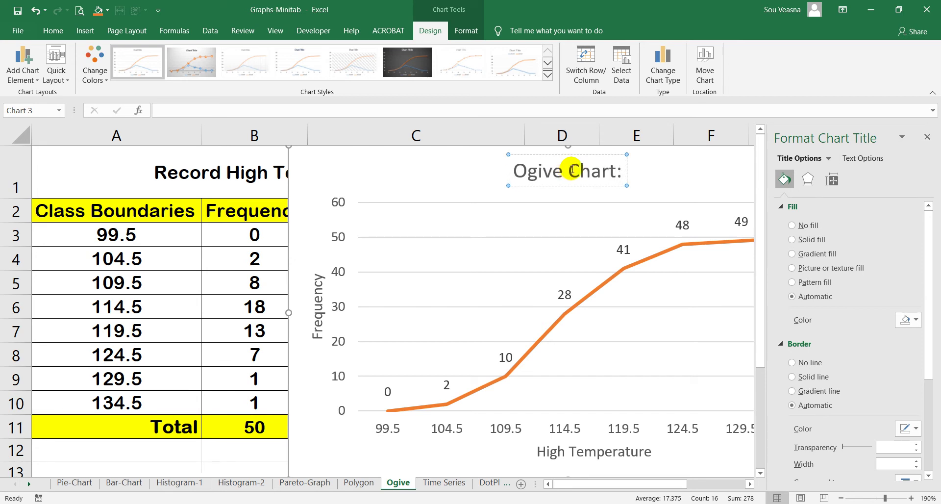
text( High)
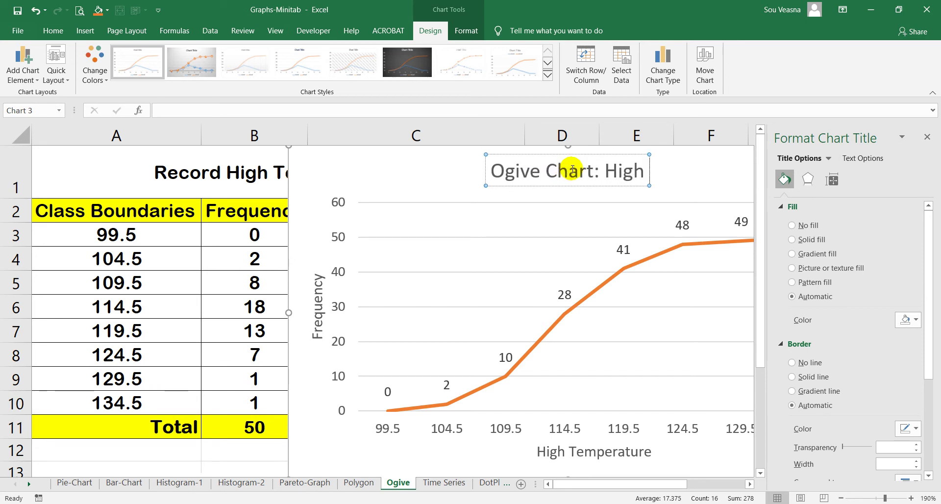
text( Teme)
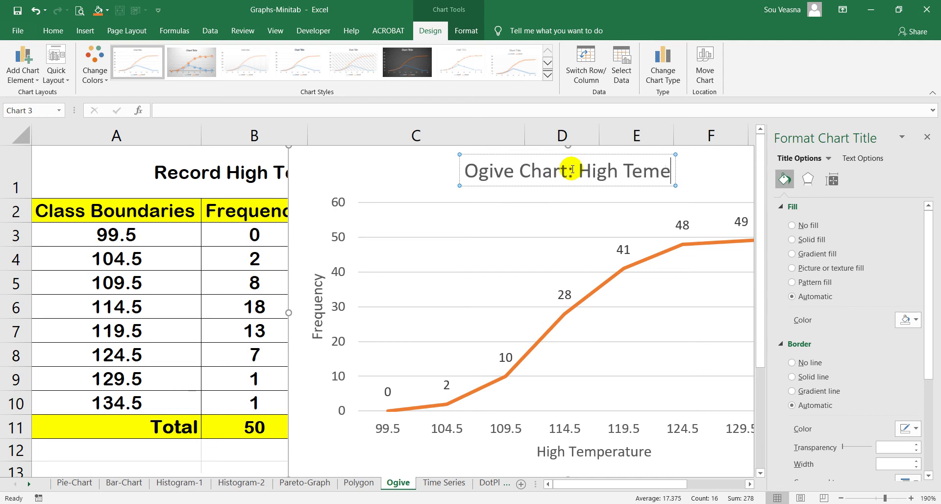
key(BackSpace)
text(perat)
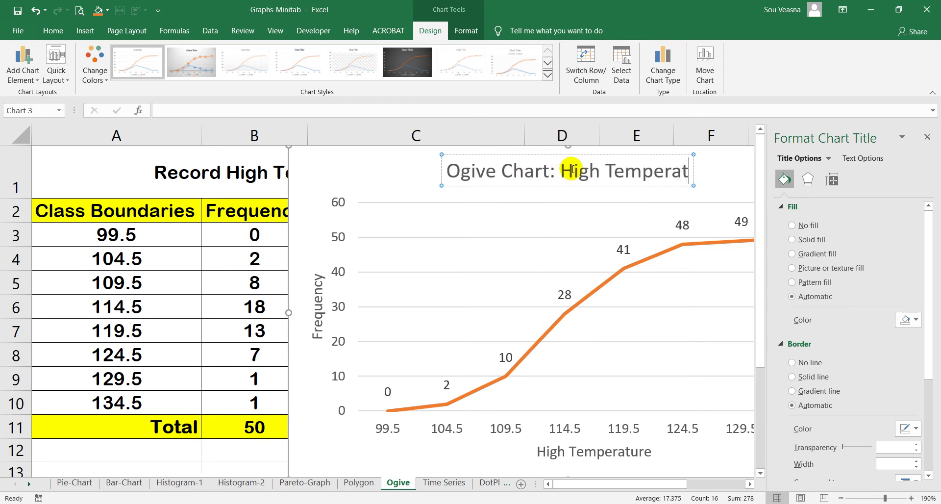
text(ure)
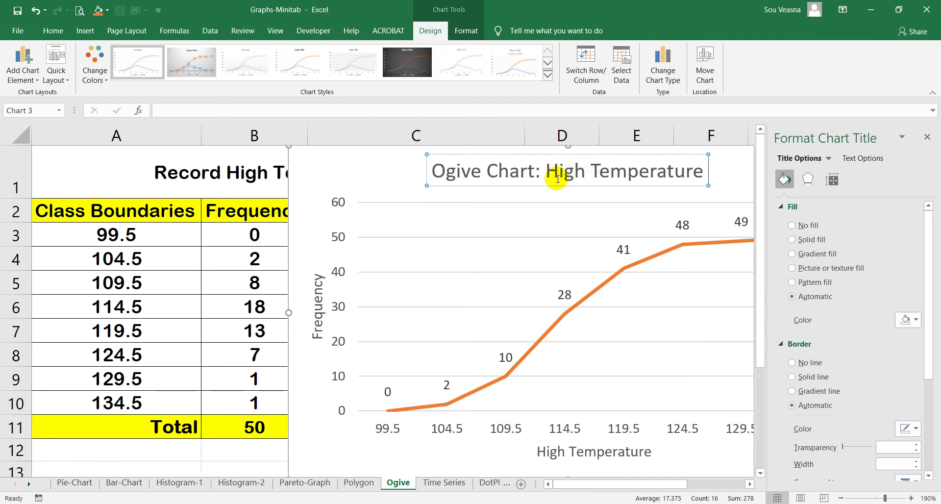
text(Rec)
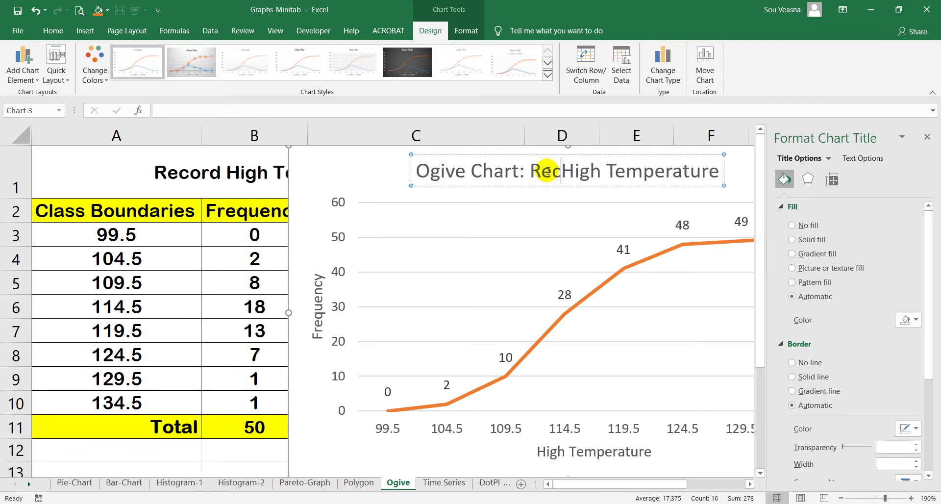
text(ord)
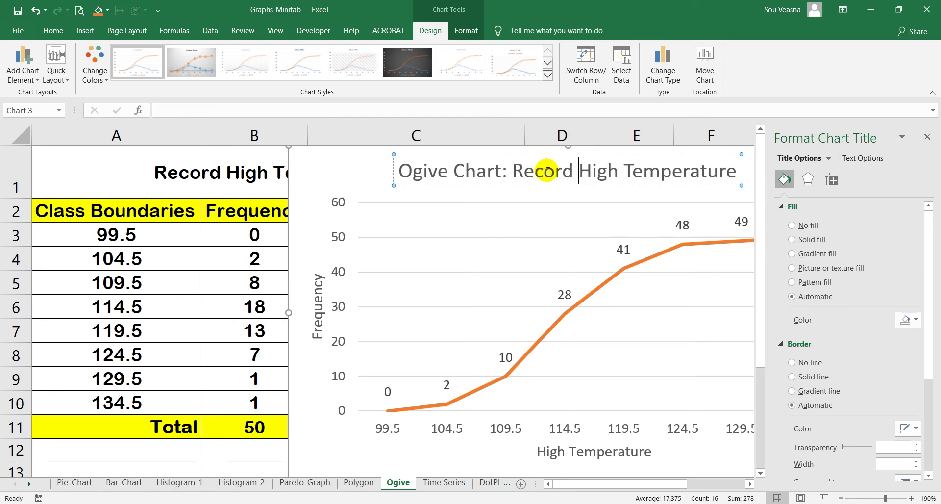
click(927, 138)
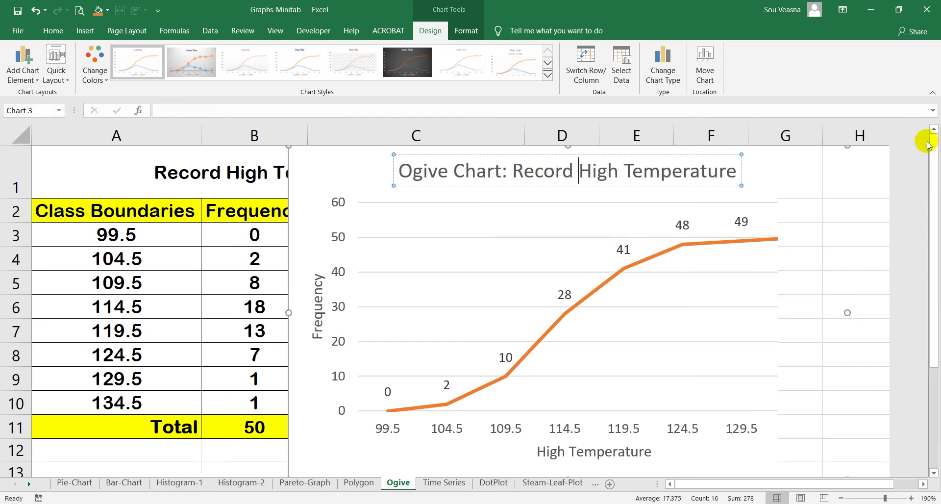
click(866, 247)
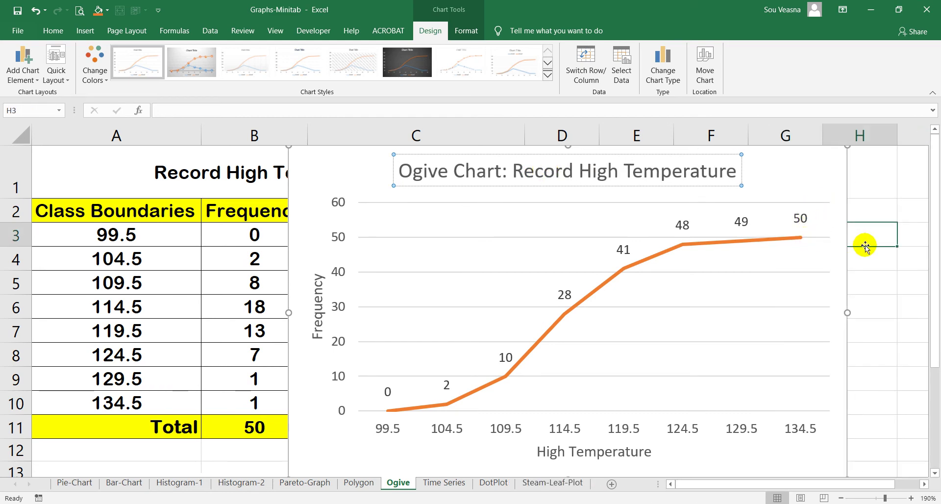
click(793, 240)
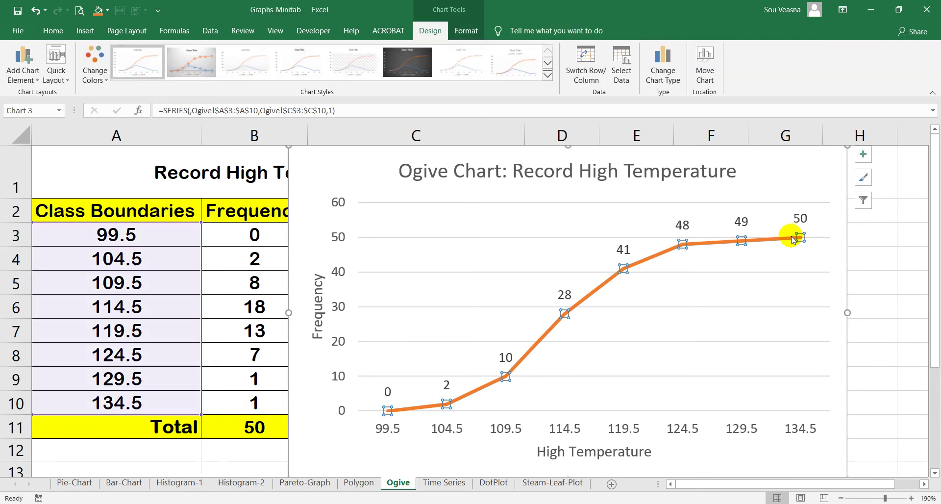
click(864, 156)
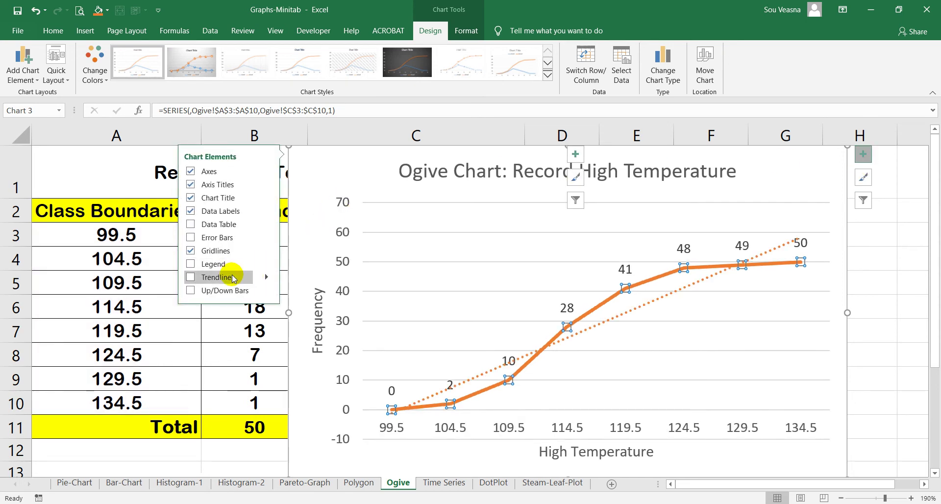
click(266, 252)
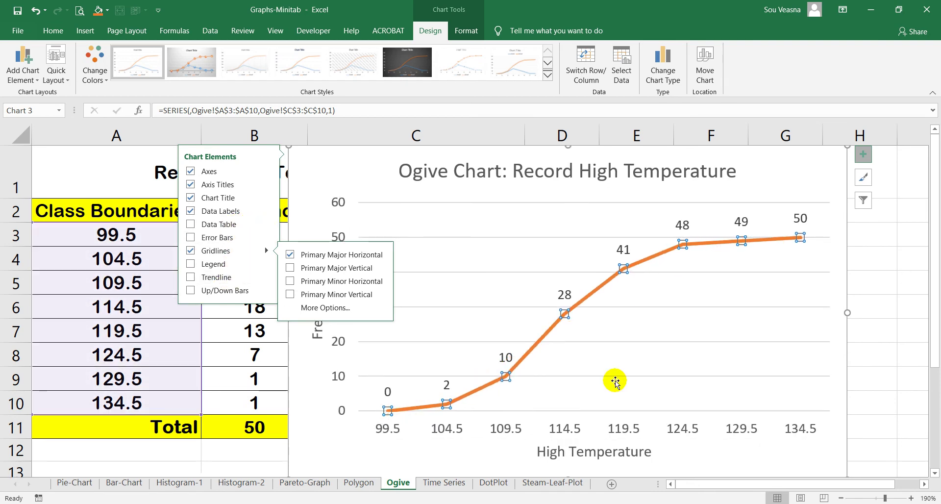
click(875, 289)
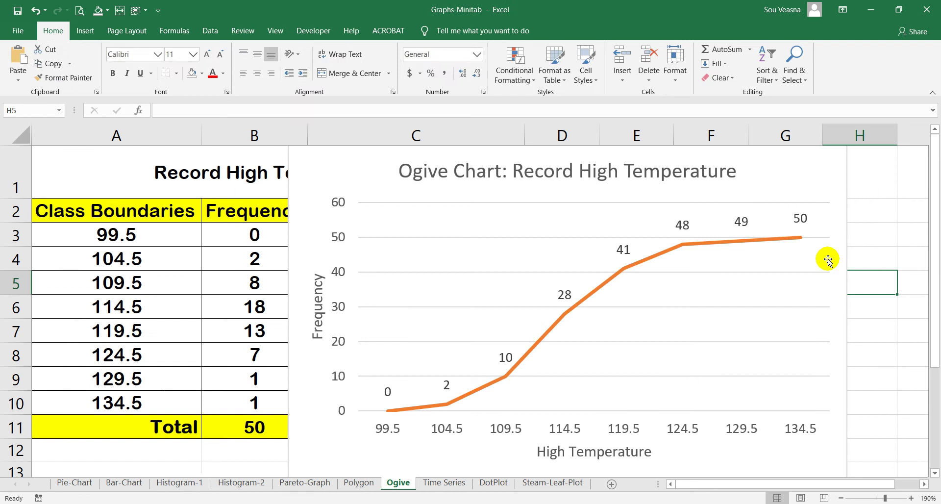
click(797, 238)
right_click(795, 240)
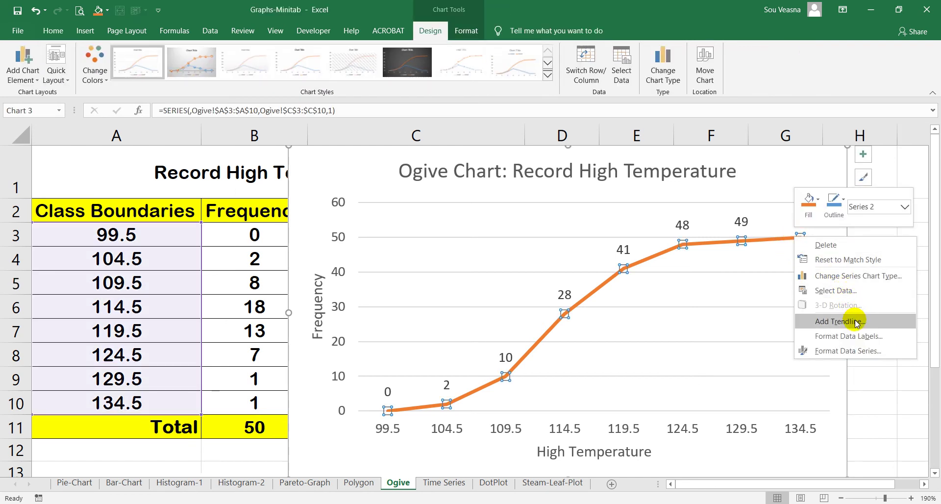
click(853, 350)
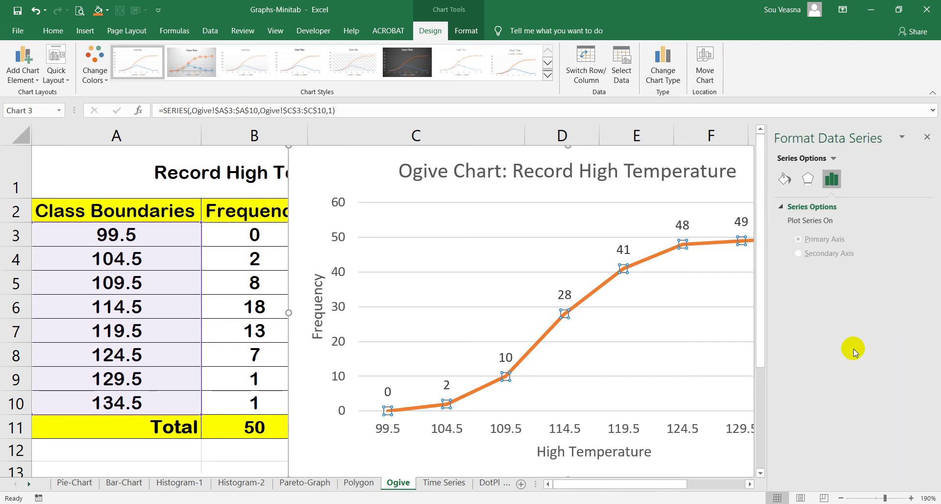
click(808, 180)
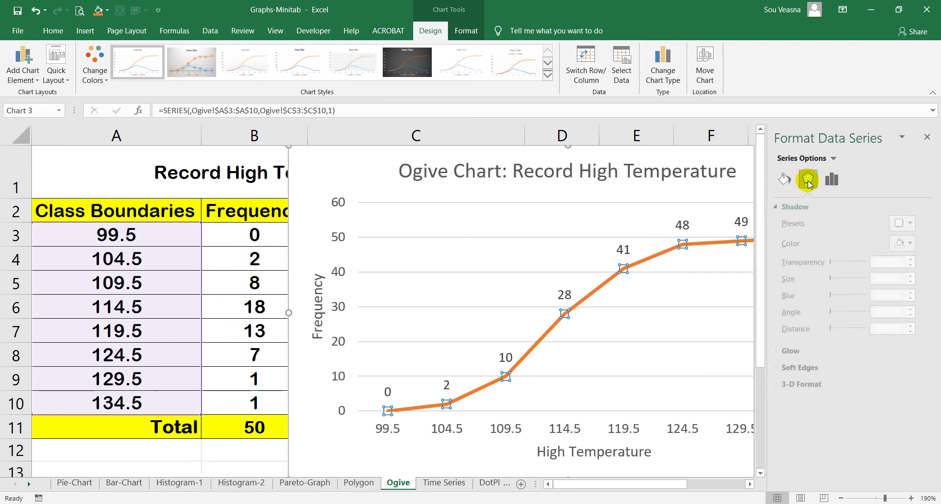
click(928, 136)
mouse_move(494, 390)
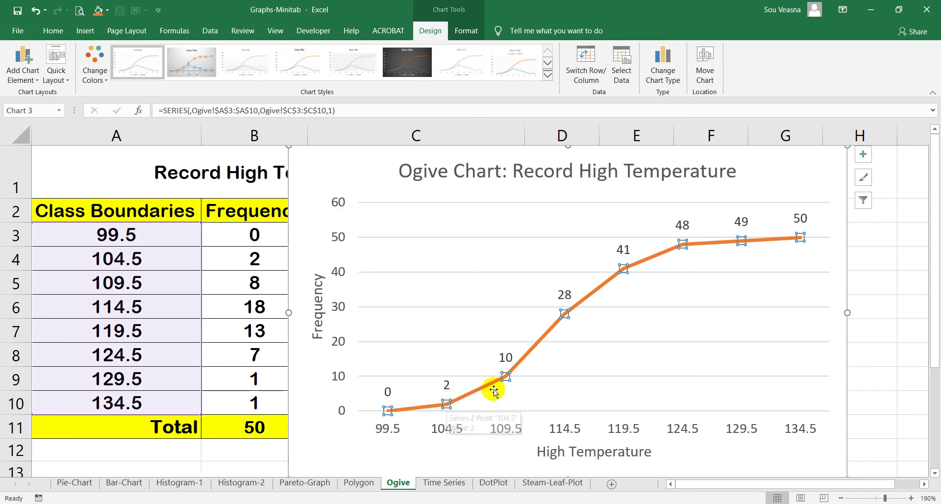
ctrl+scroll(510, 381, up, 3)
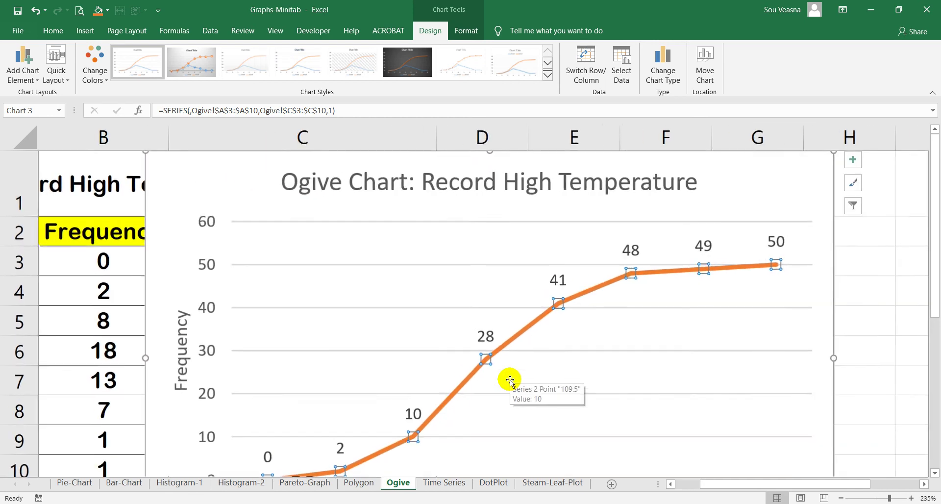
Preview the series' chart-type options and a linear trendline, then undo so the line stays trendline-free.
right_click(560, 307)
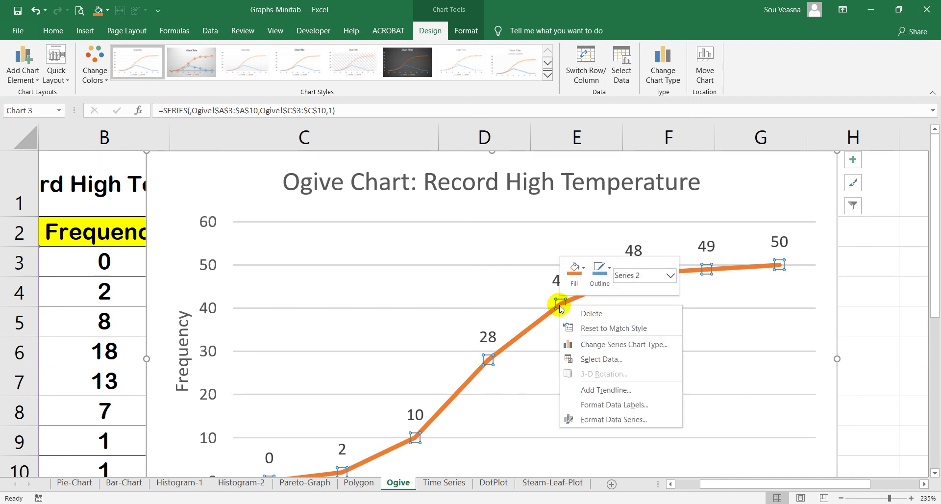
click(666, 346)
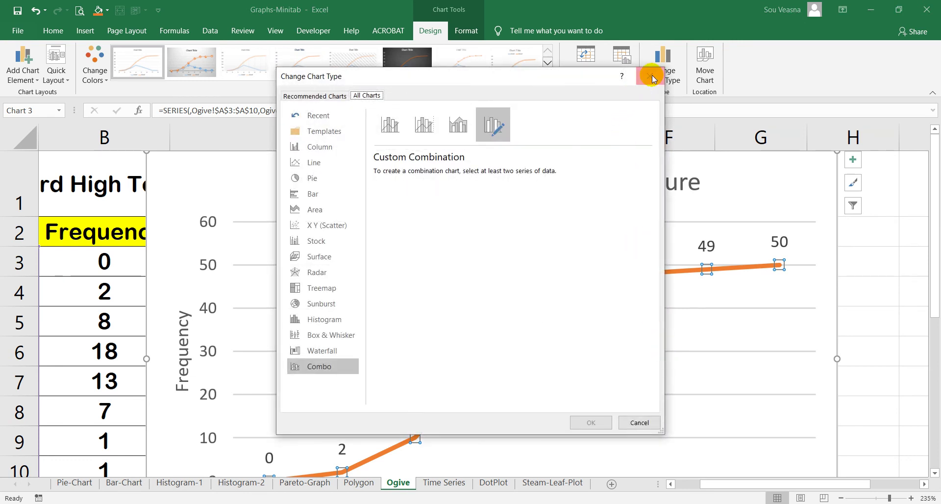
click(649, 76)
right_click(633, 272)
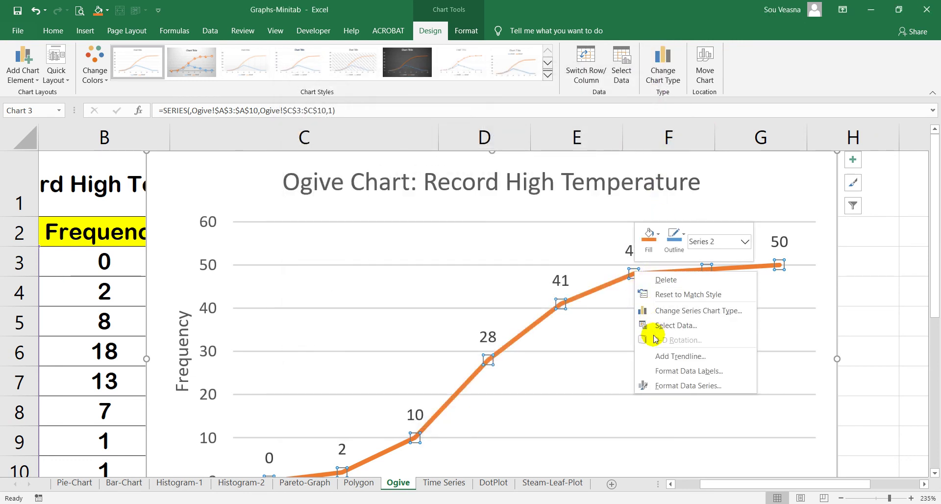
click(675, 357)
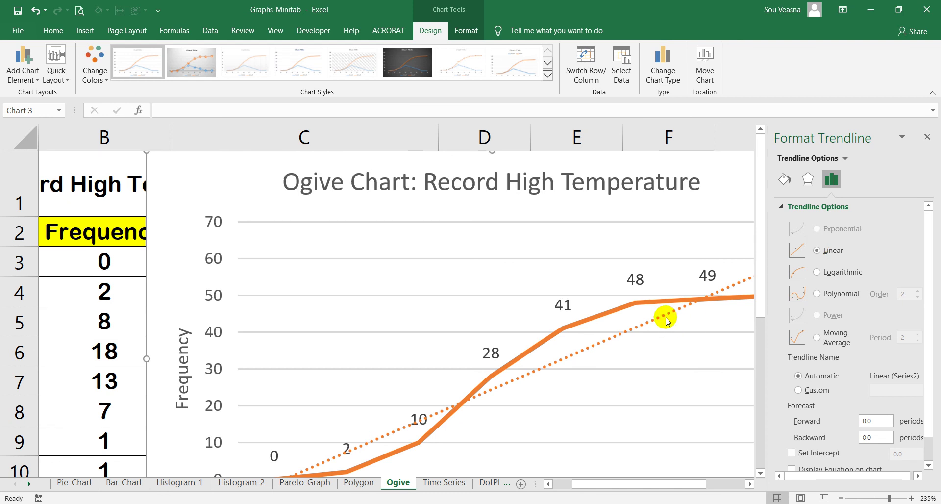
scroll(859, 396, down, 2)
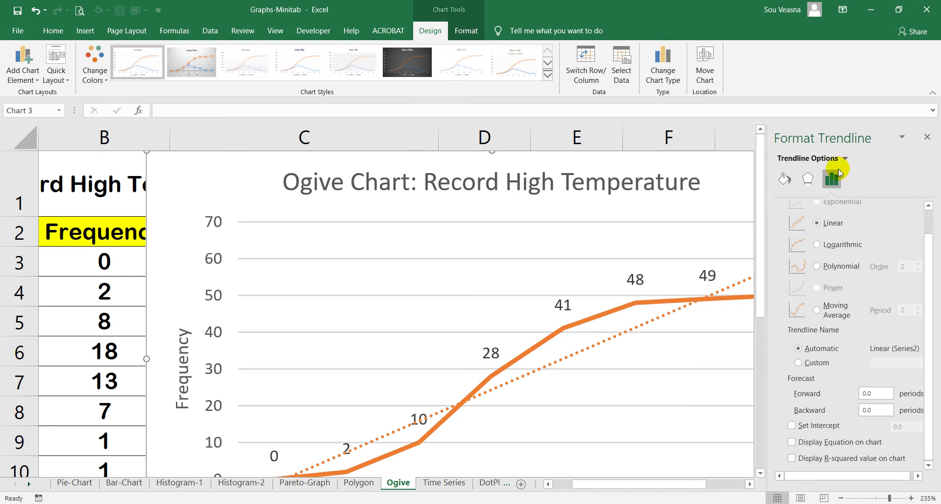
click(812, 180)
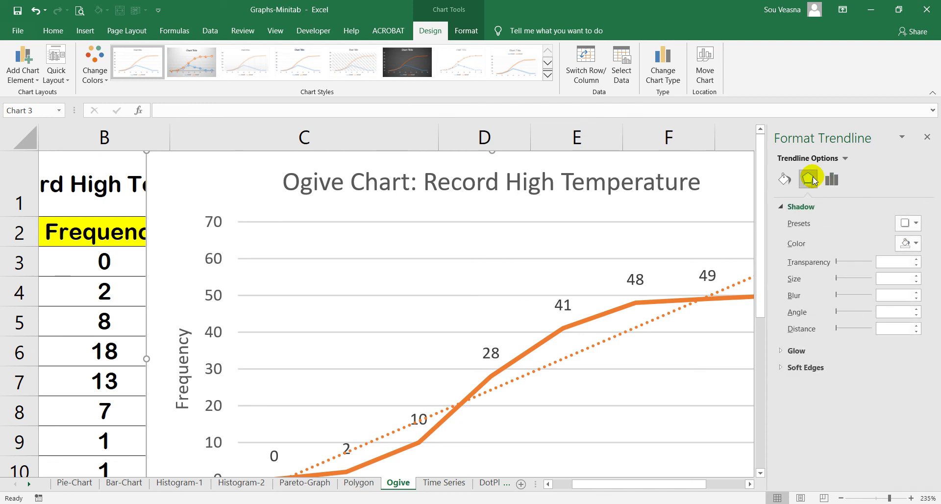
click(785, 179)
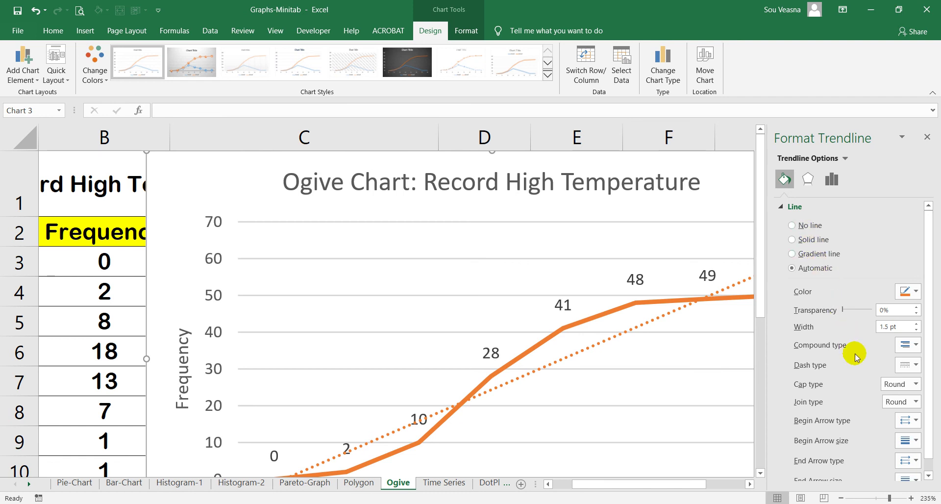
scroll(858, 363, down, 1)
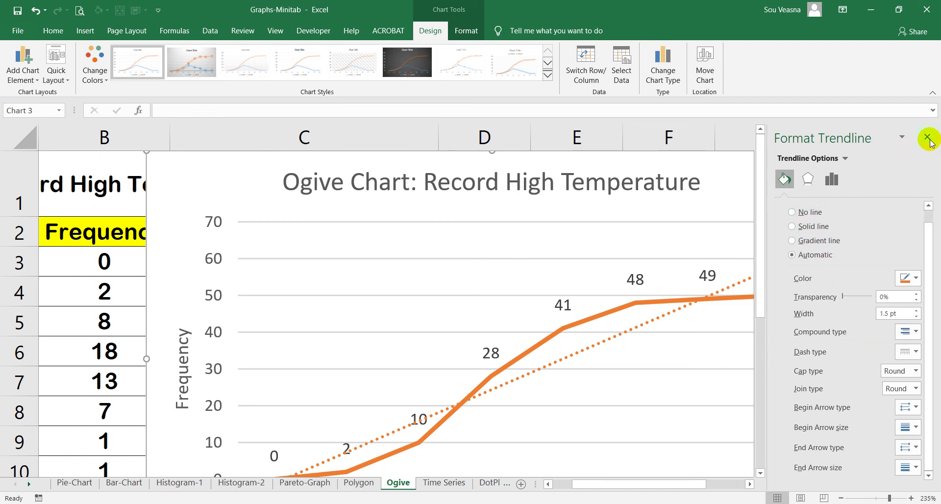
drag(924, 143, 930, 141)
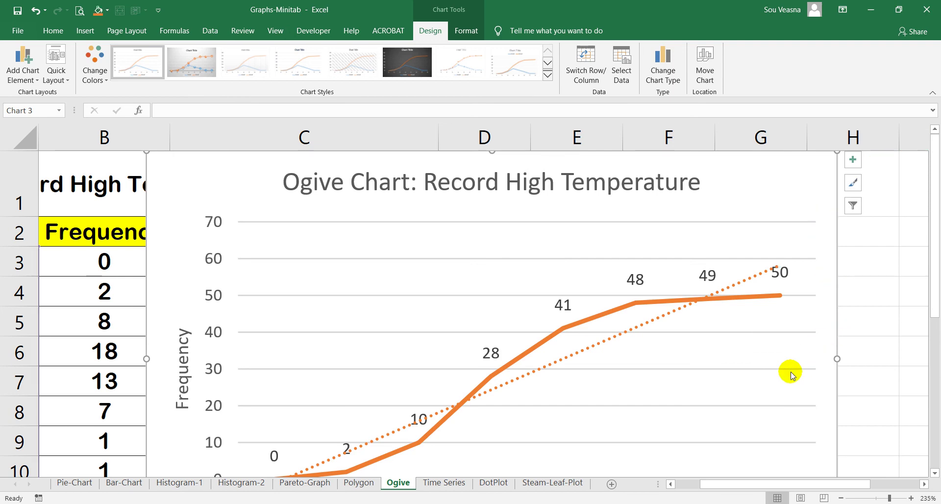
key(ctrl+z)
Select the entire ogive chart in Excel, not just its plot area or title.
click(752, 378)
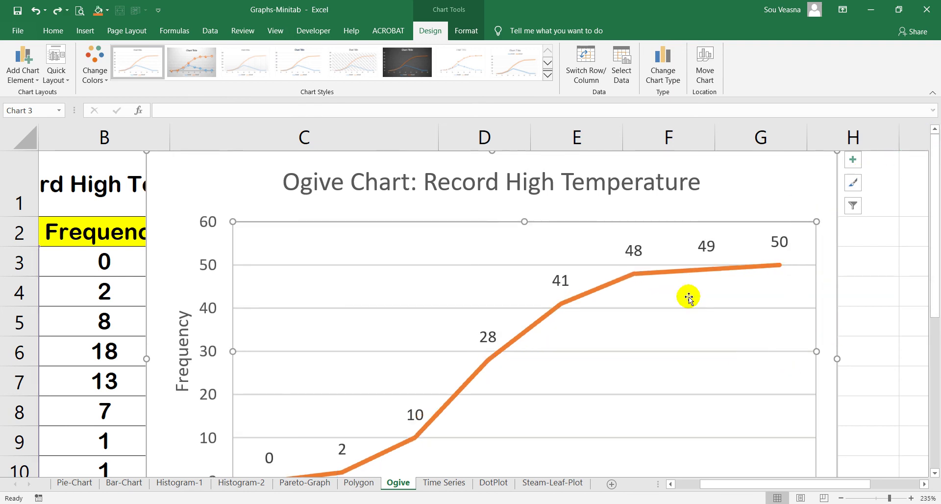
scroll(676, 314, down, 1)
scroll(677, 314, down, 1)
scroll(677, 316, down, 1)
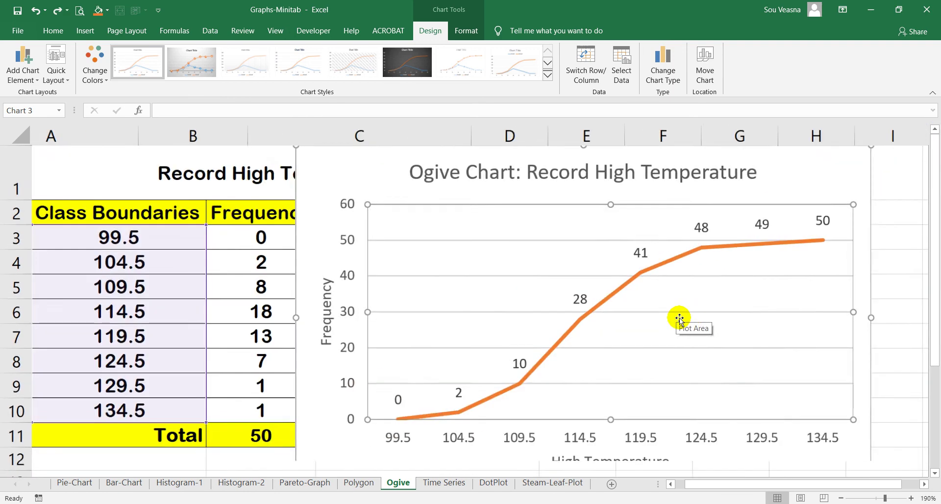
scroll(680, 320, down, 1)
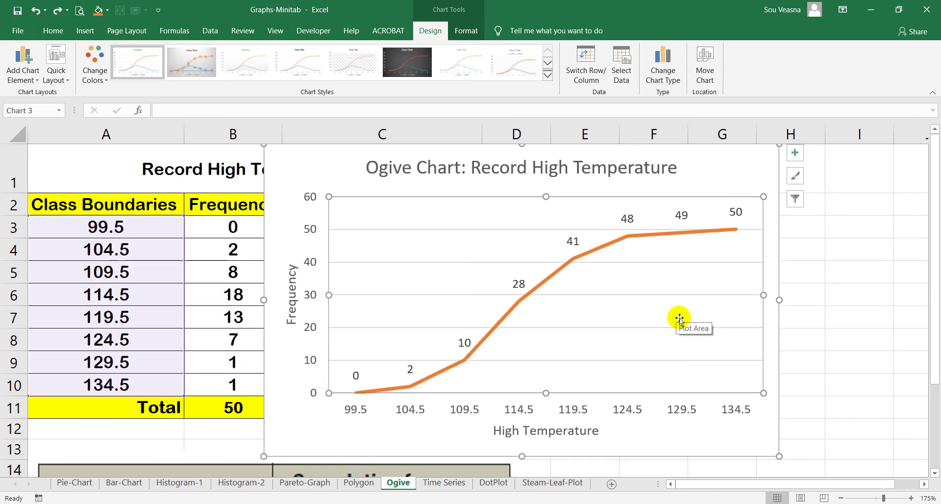
click(676, 171)
click(305, 158)
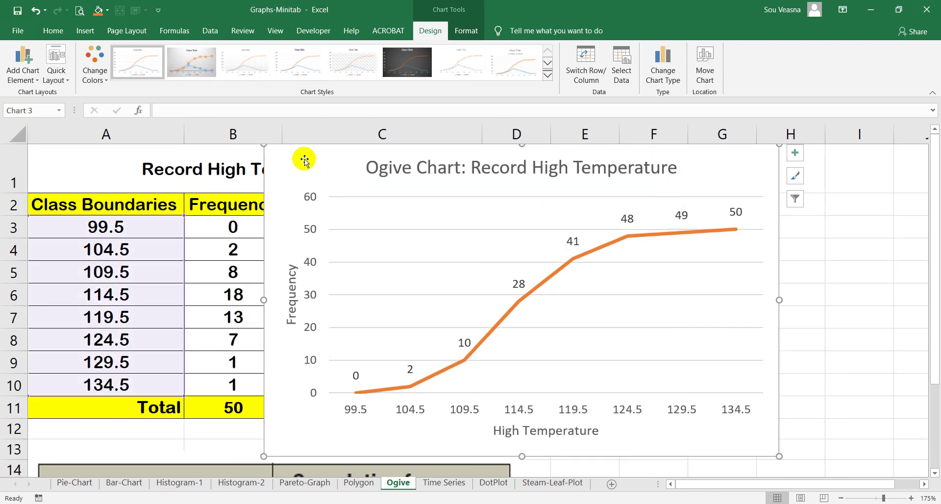
Paste the ogive chart into PowerPoint and stretch it to fill the slide under the title.
key(alt+Tab)
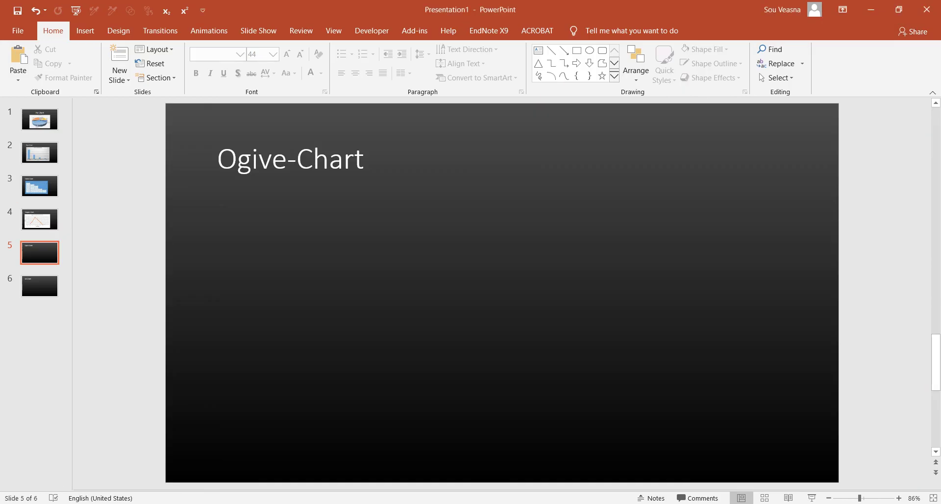
key(ctrl+v)
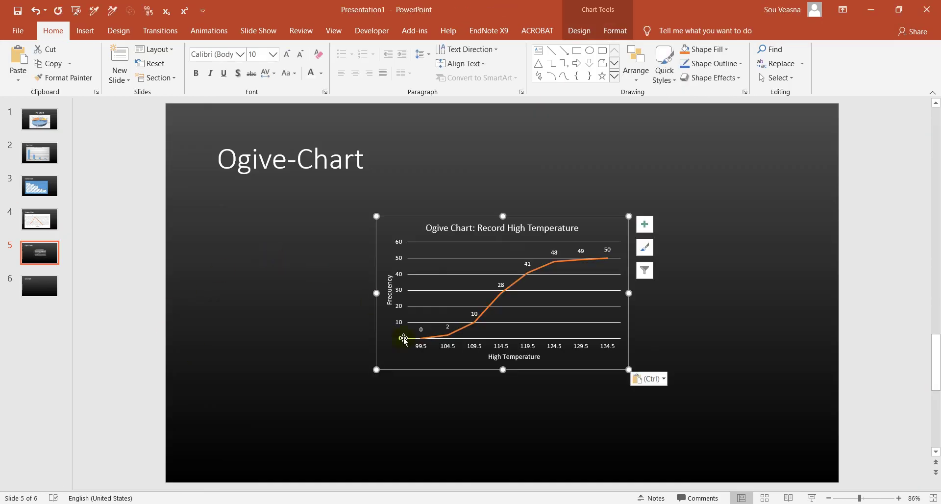
drag(376, 369, 249, 438)
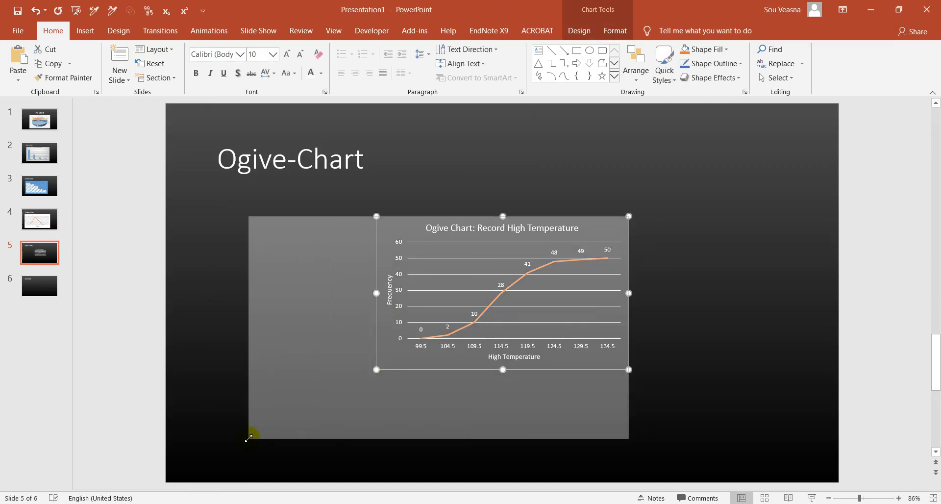
drag(629, 216, 705, 185)
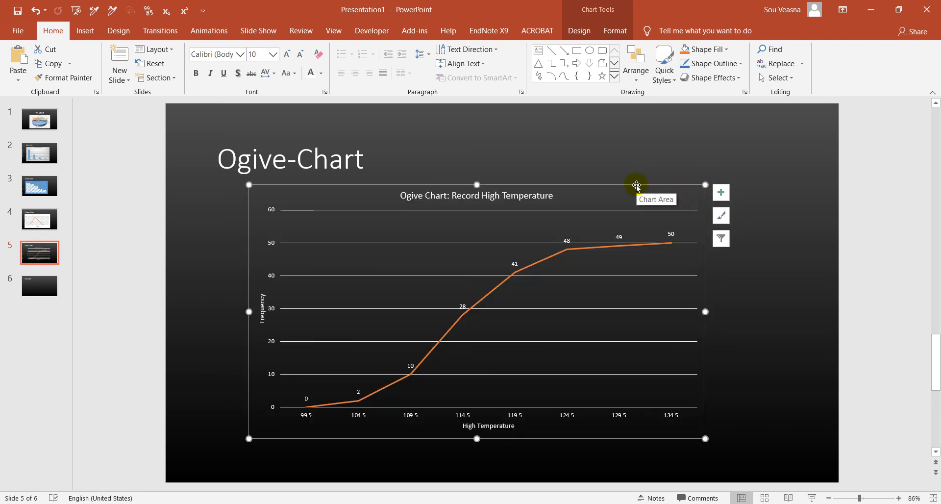
drag(636, 184, 635, 195)
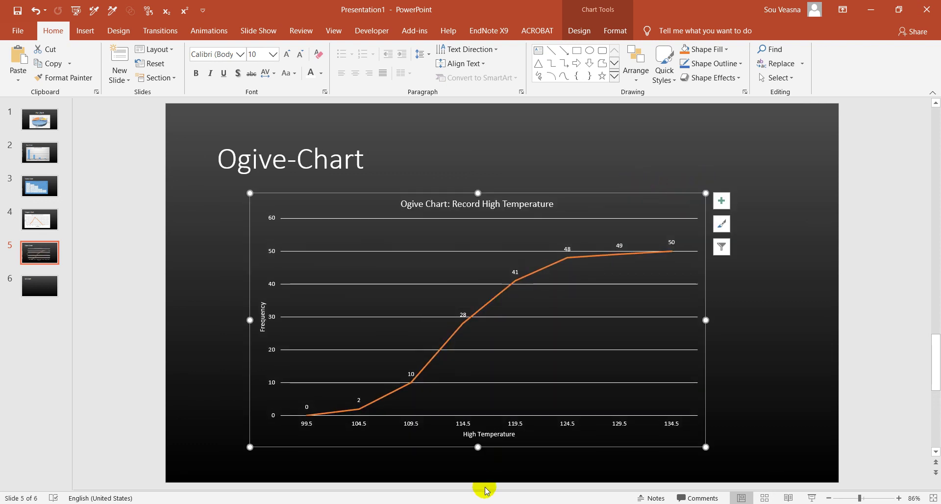
drag(251, 447, 249, 450)
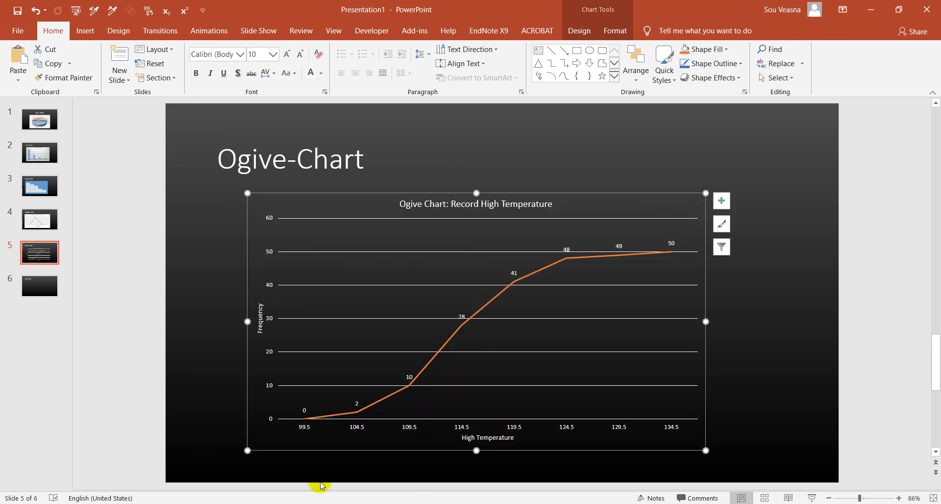
Apply chart Style 8 to the slide's ogive: white background, all-caps title, orange labels.
click(615, 30)
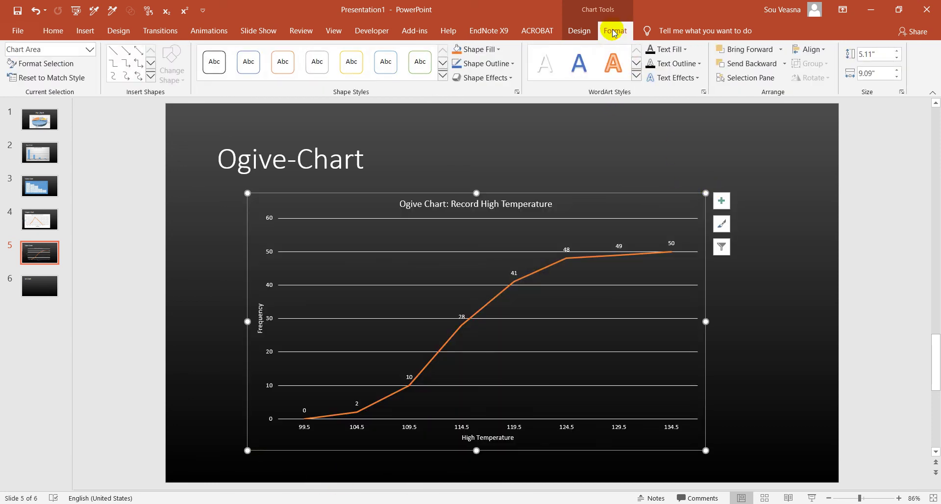
click(591, 32)
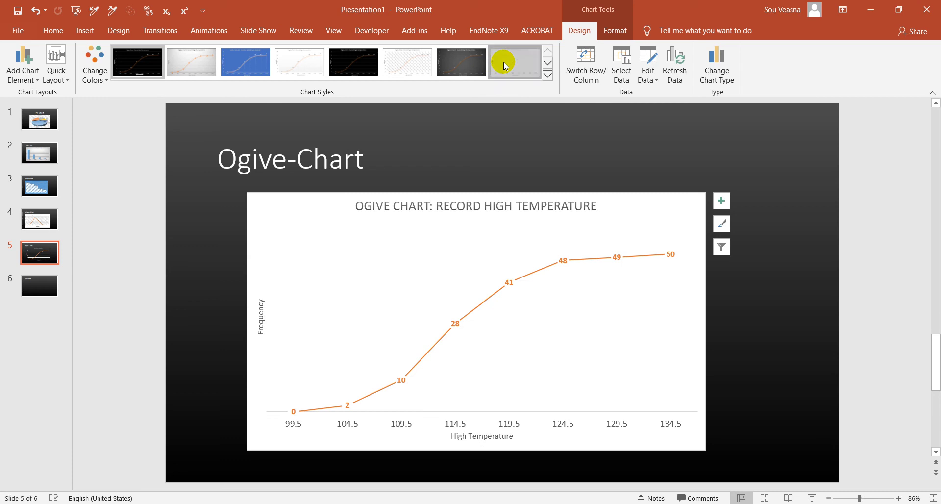
click(504, 61)
click(800, 375)
Widen the chart slightly leftward and downward from its bottom-left corner.
click(325, 252)
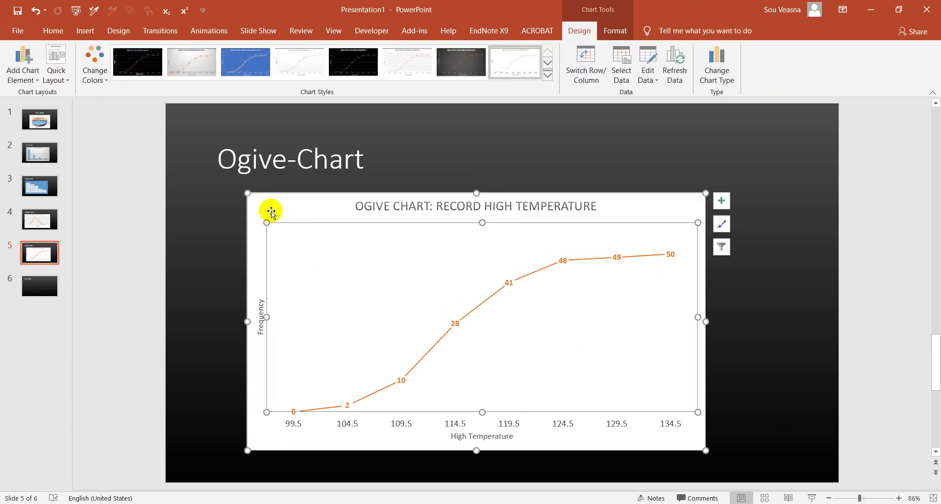
drag(247, 450, 224, 462)
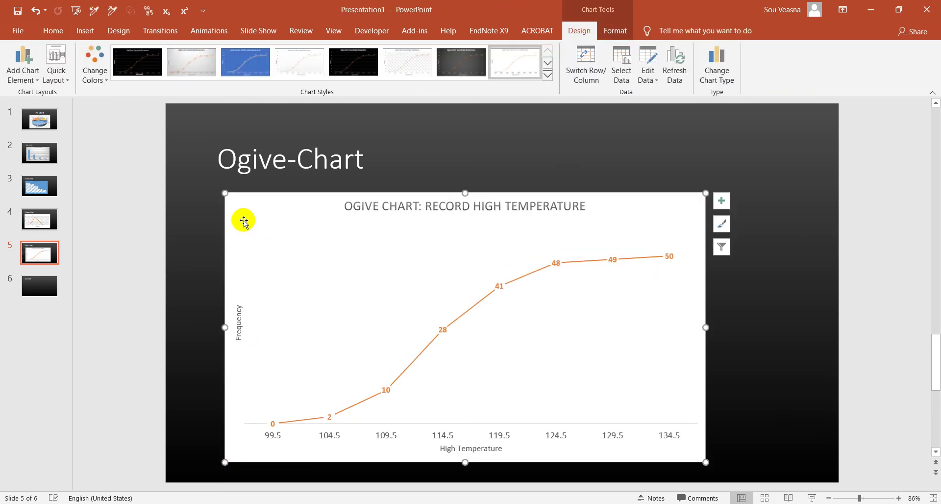
click(771, 283)
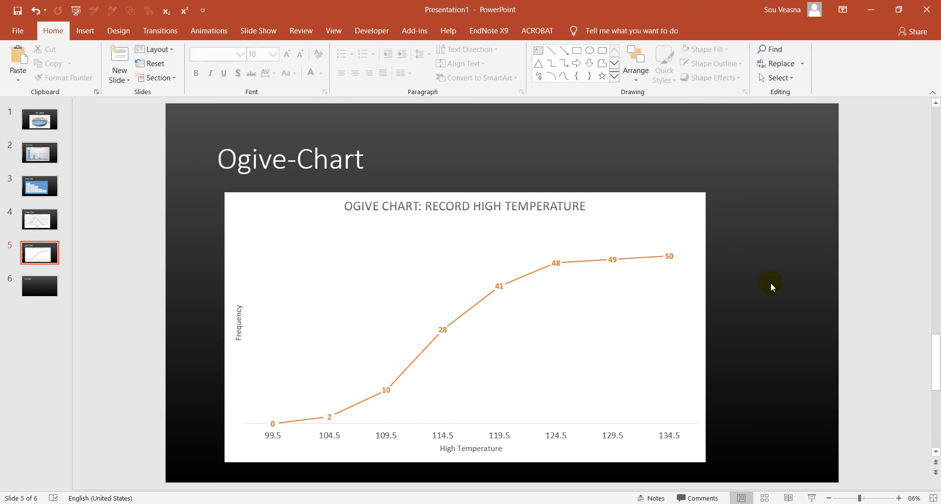